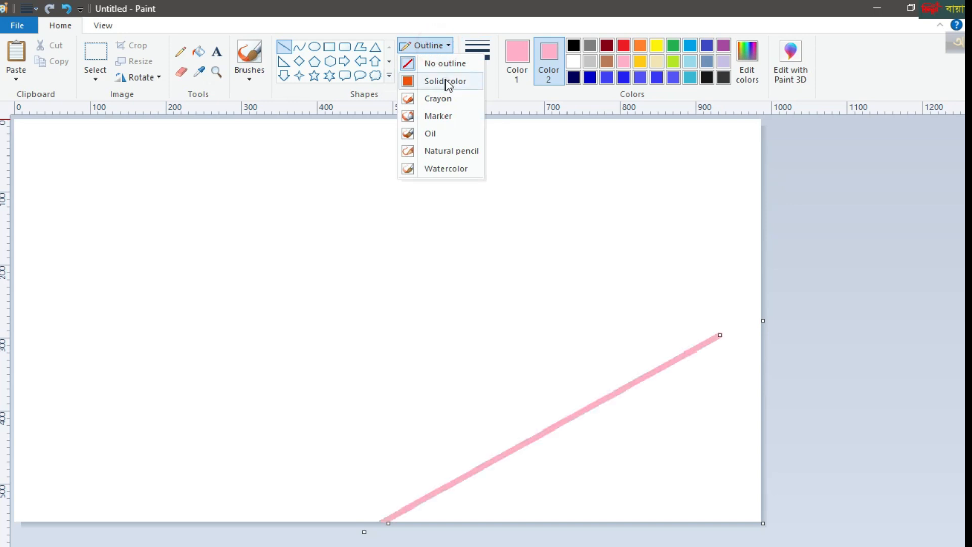
Extend the lower pink diagonal to the canvas edge, draw a roughly parallel pink line above it, and fill the band between them pink
left_click_drag(719, 335, 763, 319)
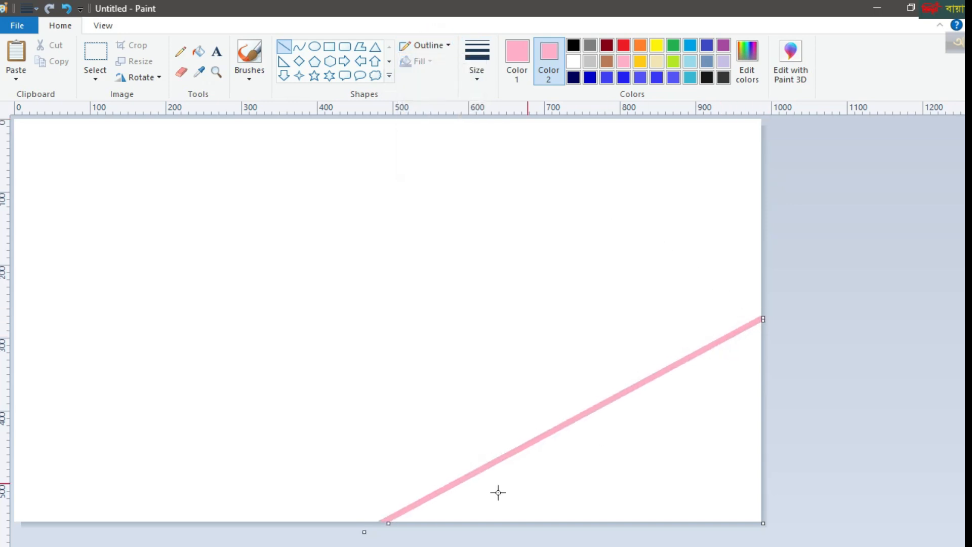
mouse_move(760, 141)
left_mouse_down()
mouse_move(543, 301)
mouse_move(63, 521)
left_mouse_up()
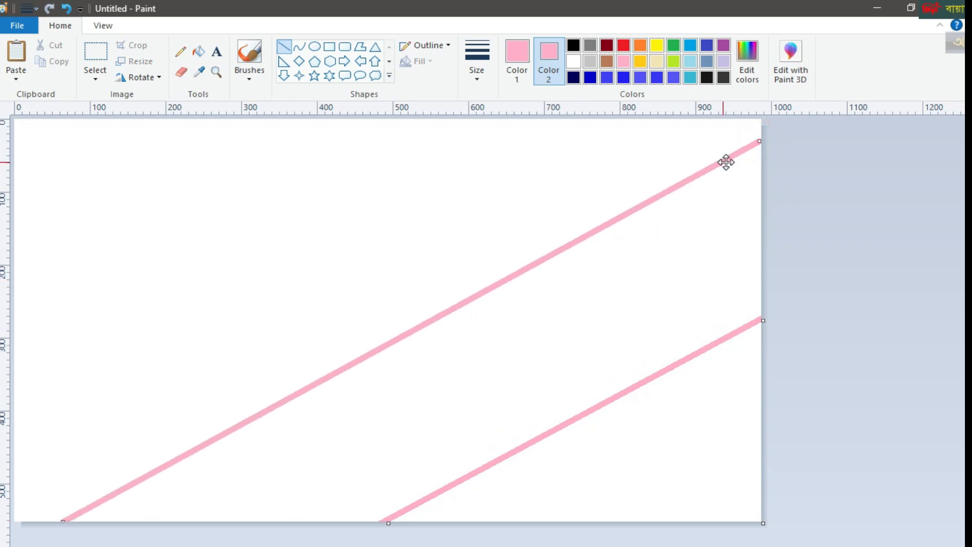
left_click_drag(759, 141, 764, 143)
left_click(197, 54)
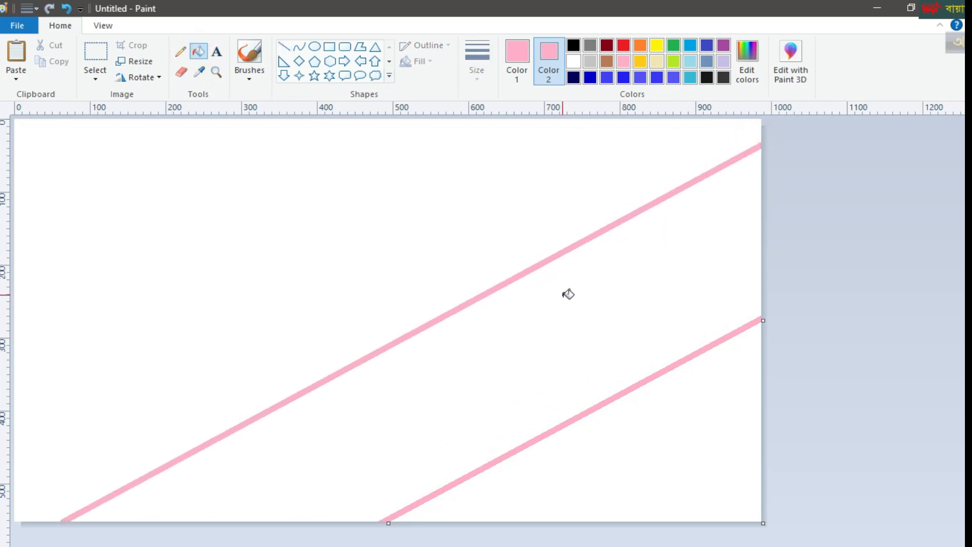
left_click(566, 293)
Mix a darker pink (Red 255, Green 98, Blue 149) and create a second diagonal band above the light pink one
left_click(748, 74)
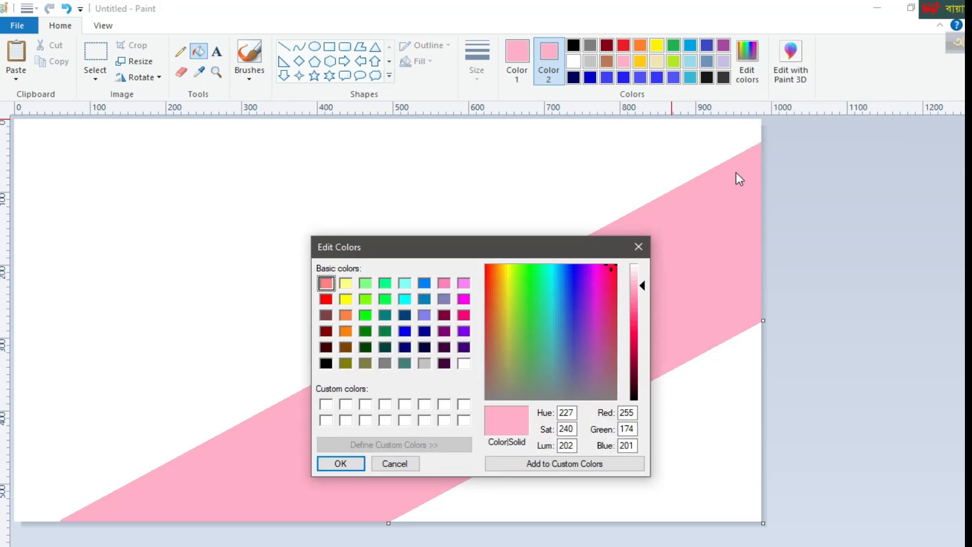
left_click_drag(643, 291, 643, 304)
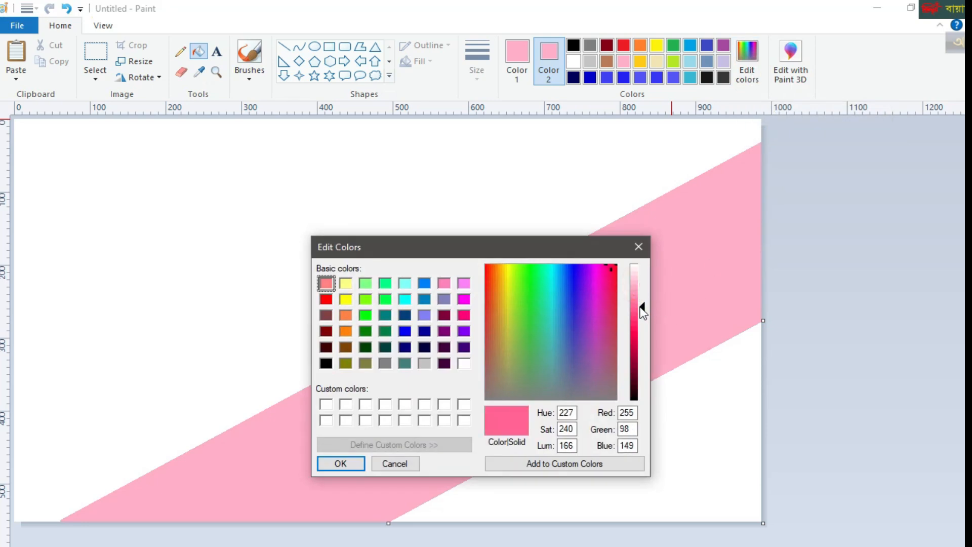
left_click(338, 463)
left_click(284, 47)
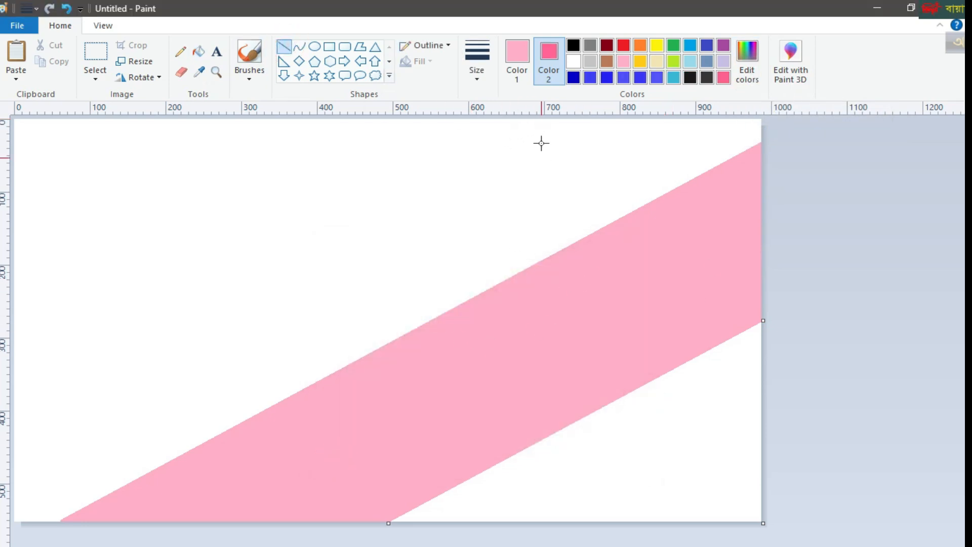
mouse_move(553, 120)
left_mouse_down()
mouse_move(98, 380)
mouse_move(13, 407)
mouse_move(20, 400)
left_mouse_up()
left_click(515, 57)
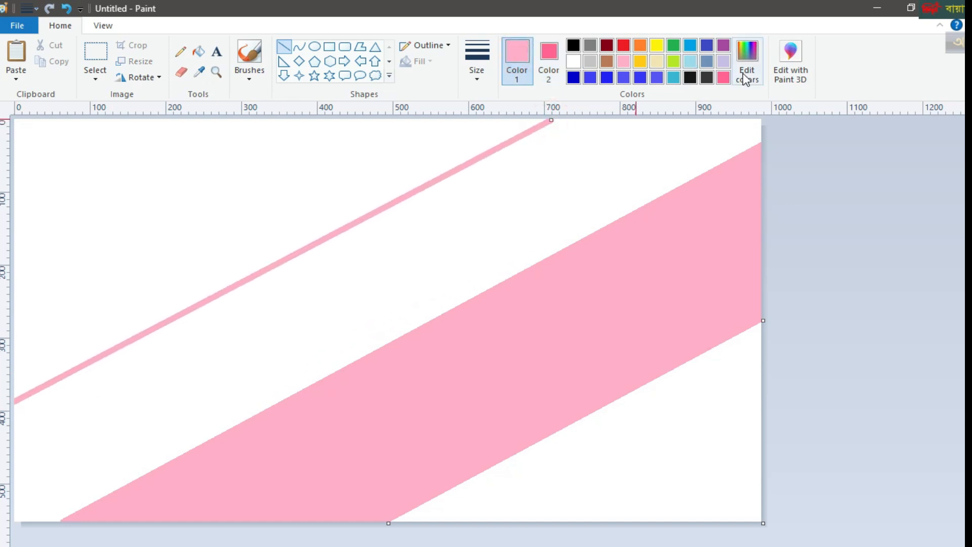
left_click(723, 77)
left_click(198, 51)
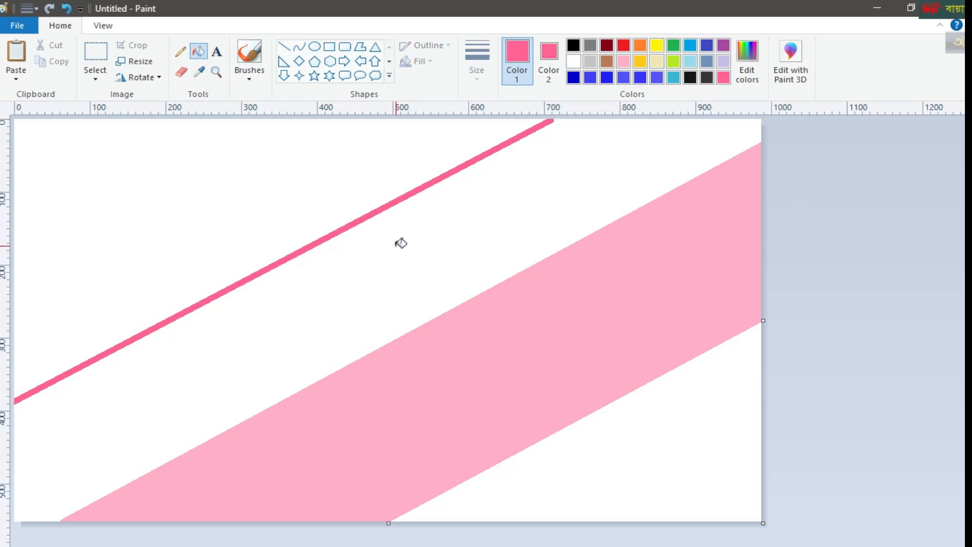
left_click(400, 236)
Mix a slightly darker pink (Red 255, Green 89, Blue 143) and create a third diagonal band above the second
left_click(748, 74)
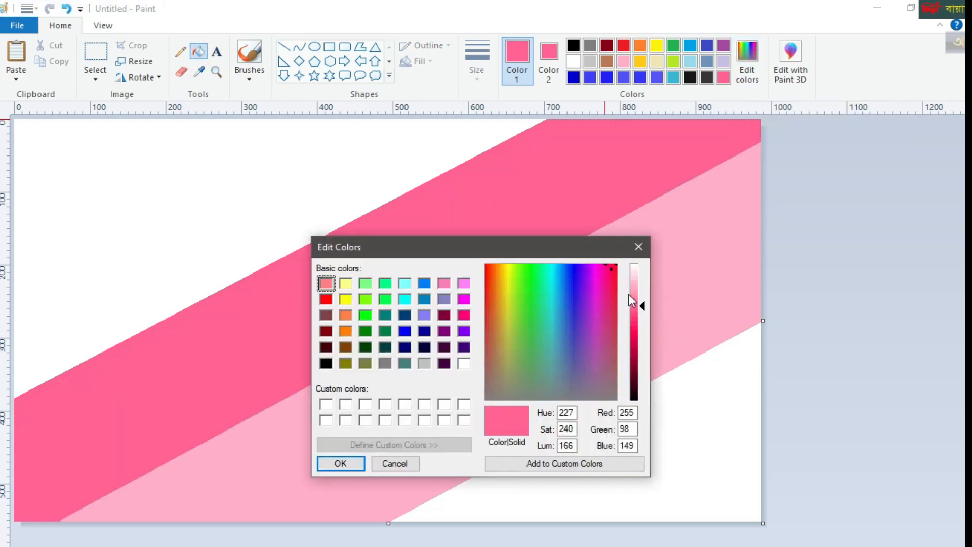
left_click_drag(643, 307, 644, 311)
left_click(344, 465)
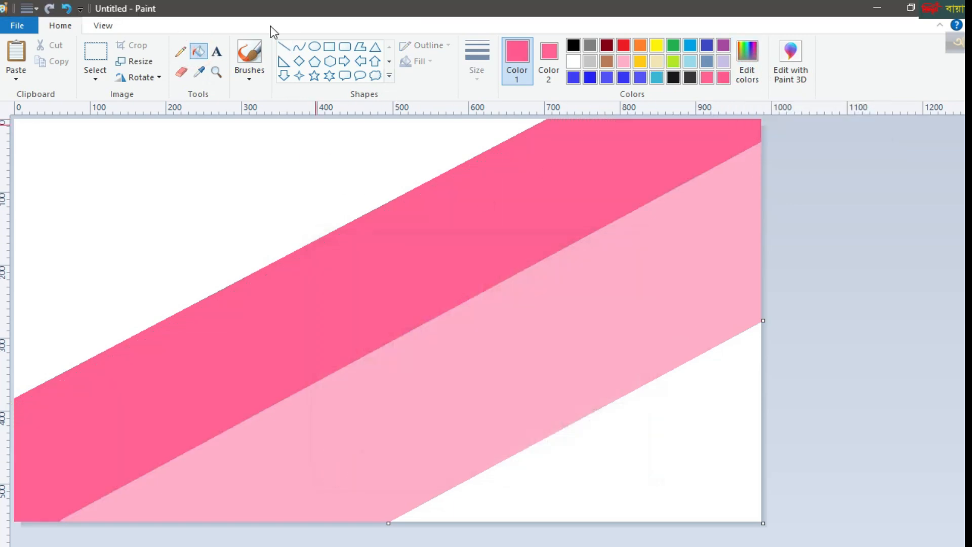
left_click(284, 47)
left_click_drag(293, 120, 14, 260)
left_click(199, 50)
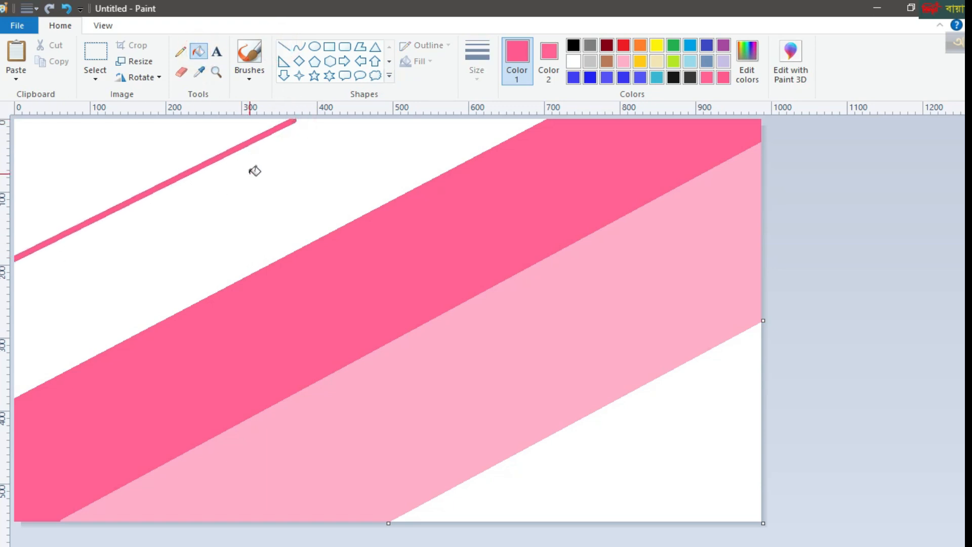
left_click(255, 171)
Mix a still darker pink and fill the remaining white upper-left corner of the canvas with it
left_click(762, 85)
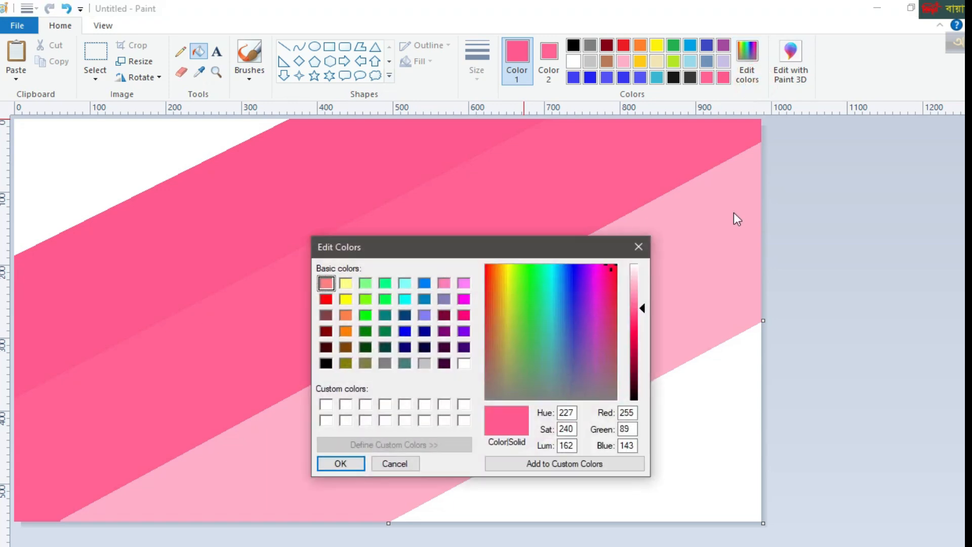
left_click(640, 315)
left_click(339, 462)
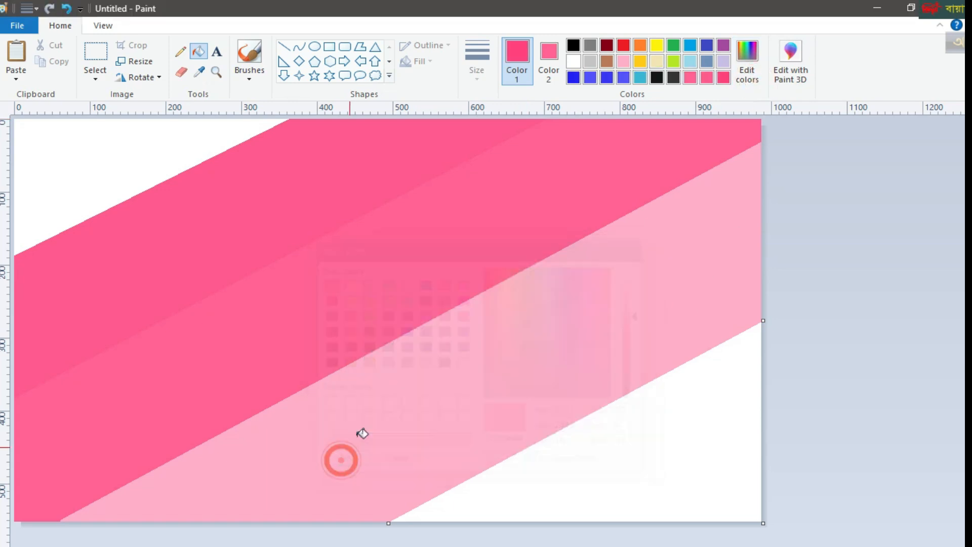
left_click(96, 146)
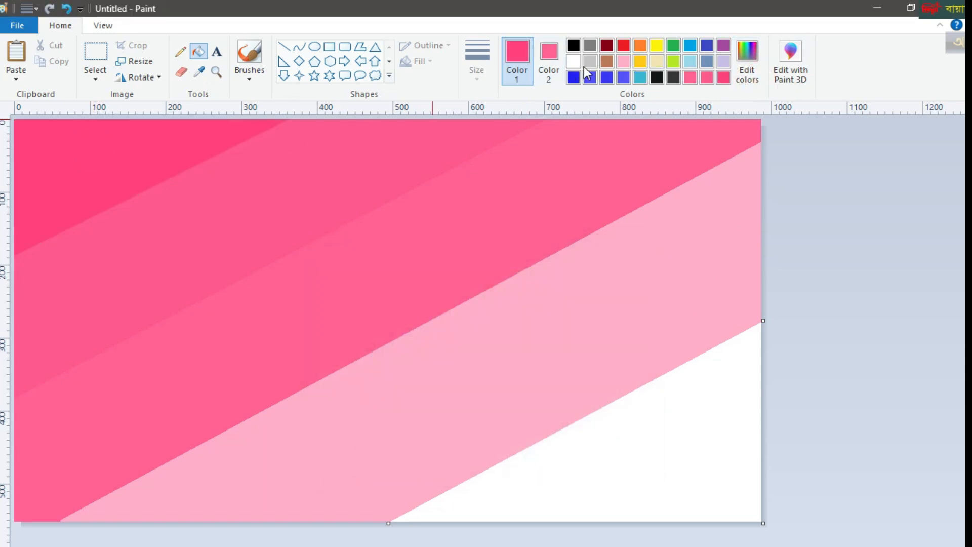
Unlock the aspect ratio and resize the image to a horizontal size of 1, cutting the original width value for reuse
left_click(127, 60)
left_click(162, 114)
left_click(51, 196)
left_click_drag(194, 138, 169, 138)
right_click(168, 139)
left_click(196, 165)
type("1")
left_click(114, 332)
Resize the image back to its original width with the aspect ratio unlocked to blend the bands into a vertical gradient
left_click(127, 58)
left_click(162, 115)
left_click(50, 195)
double_click(178, 139)
right_click(178, 138)
left_click(212, 200)
left_click(120, 334)
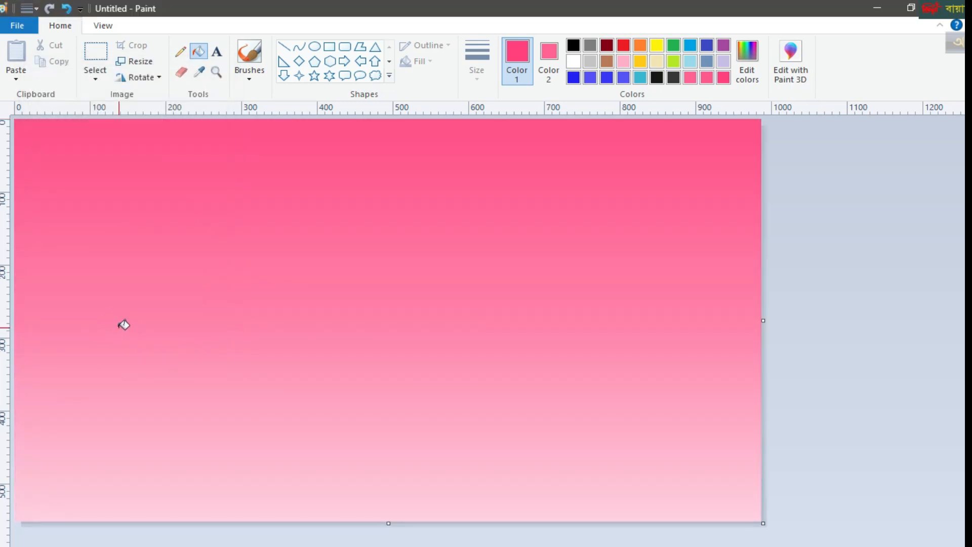
Set both Color 1 and Color 2 to white, and undo the slight vertical stretch of the selected gradient
left_click(95, 79)
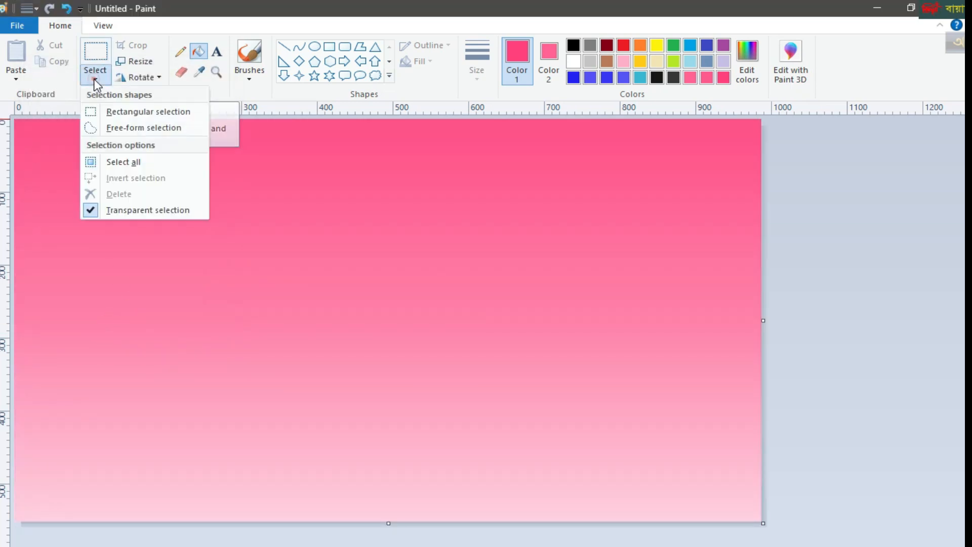
left_click(119, 162)
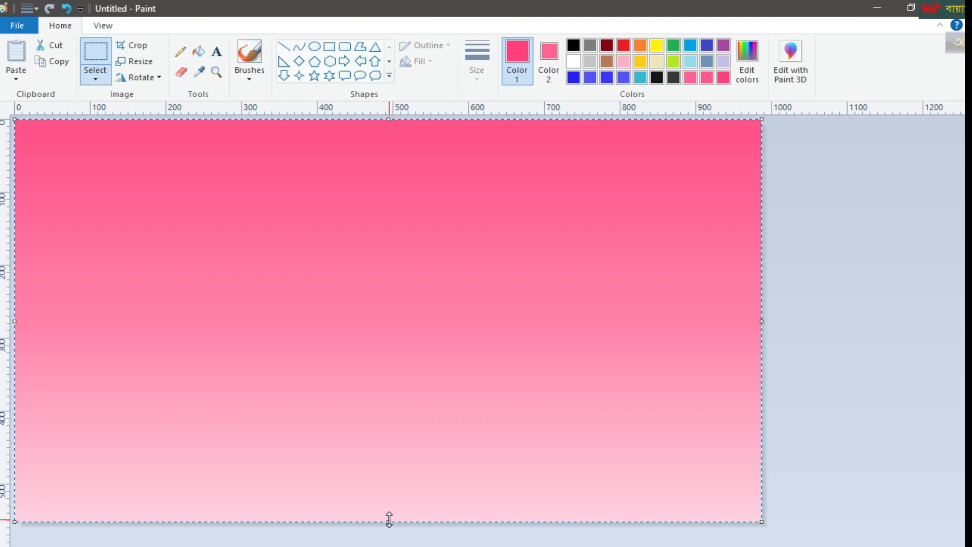
mouse_move(389, 520)
left_mouse_down()
mouse_move(408, 384)
mouse_move(389, 413)
mouse_move(383, 520)
left_mouse_up()
left_click(573, 61)
left_click(552, 50)
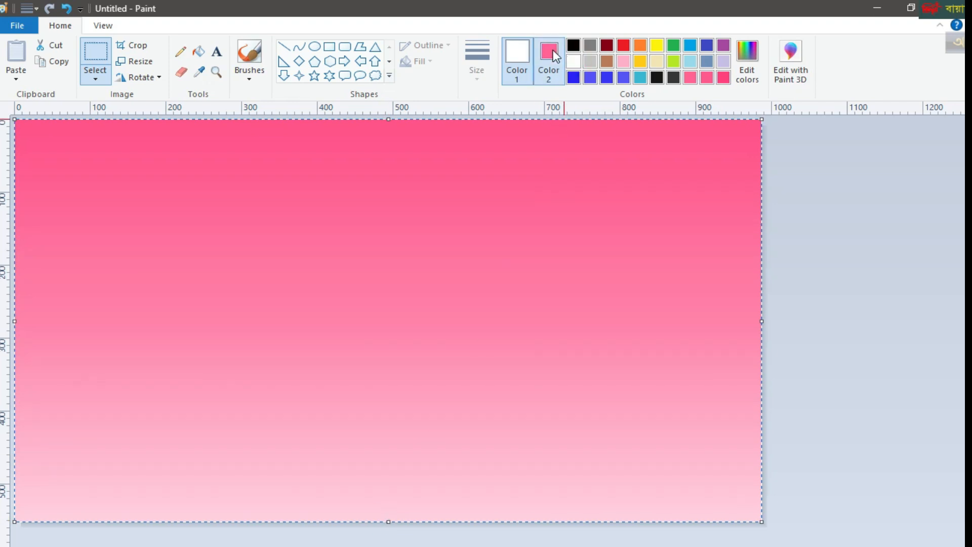
left_click(573, 61)
mouse_move(388, 521)
left_mouse_down()
mouse_move(402, 422)
mouse_move(387, 413)
mouse_move(386, 526)
left_mouse_up()
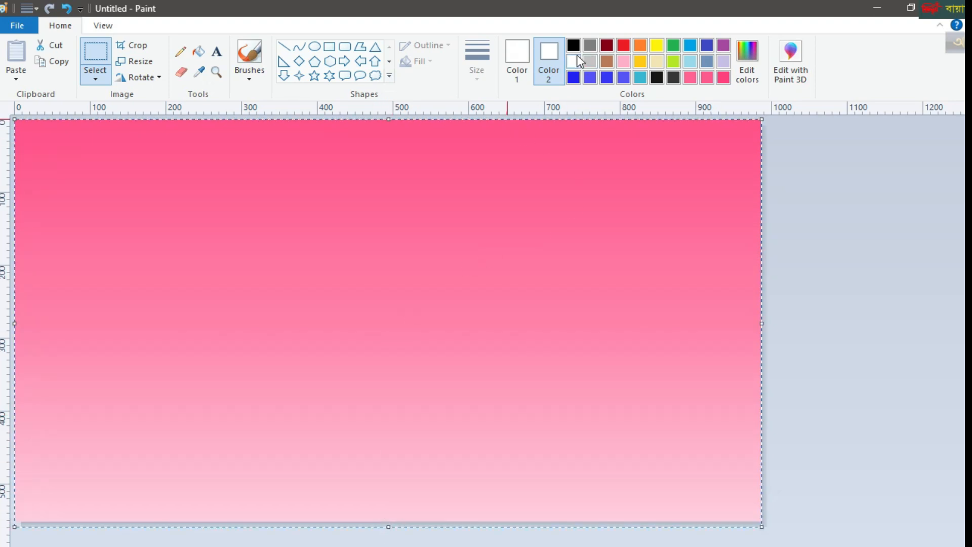
left_click(68, 10)
Select the whole gradient and compress it vertically to about 380 px high, leaving white space below it
left_click(93, 78)
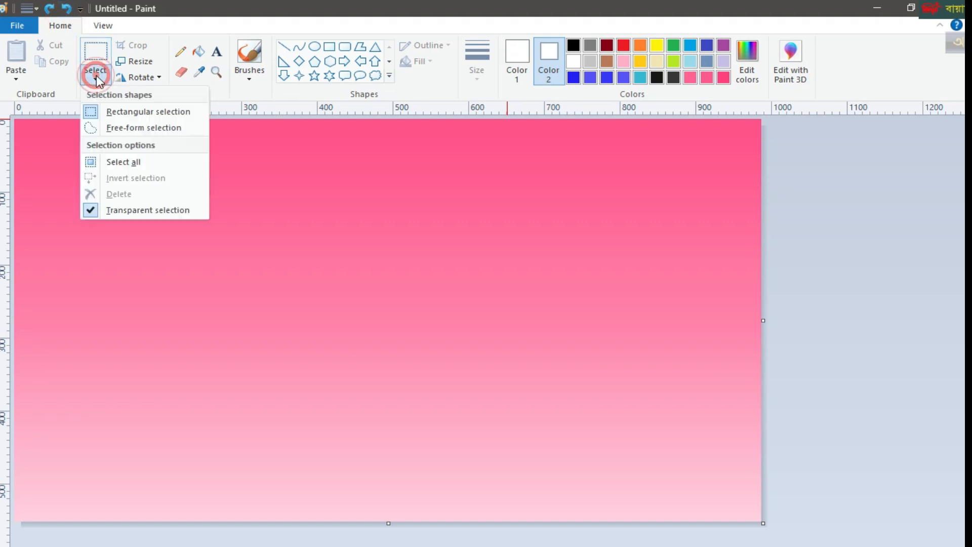
left_click(123, 161)
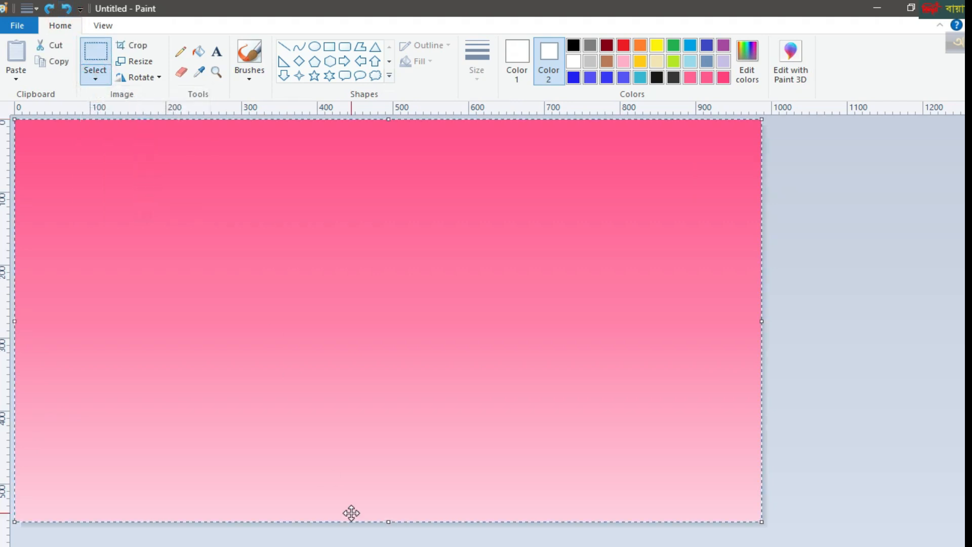
left_click_drag(388, 522, 387, 404)
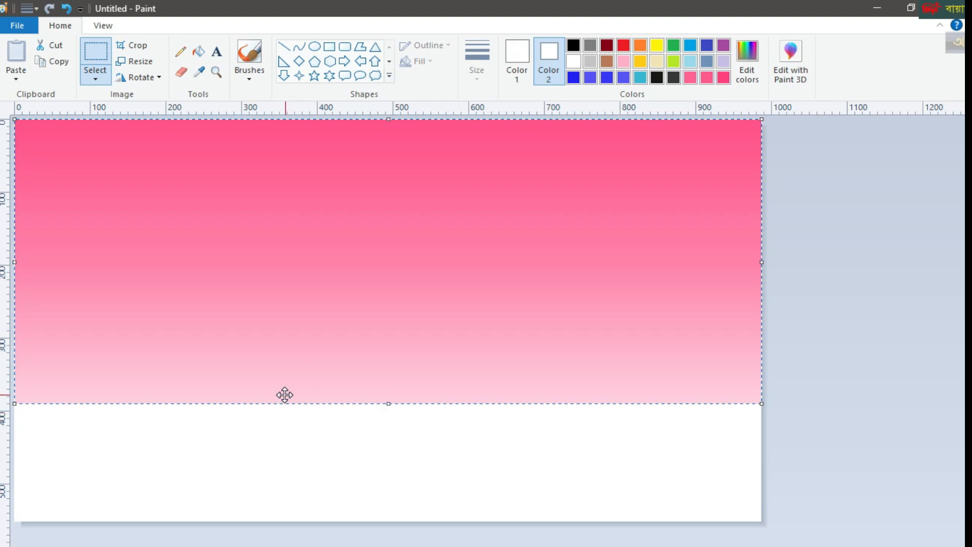
Paste a copy of the compressed gradient, flip it vertically, and place it over the lower part as a mirrored reflection
right_click(283, 348)
right_click(211, 292)
left_click(253, 334)
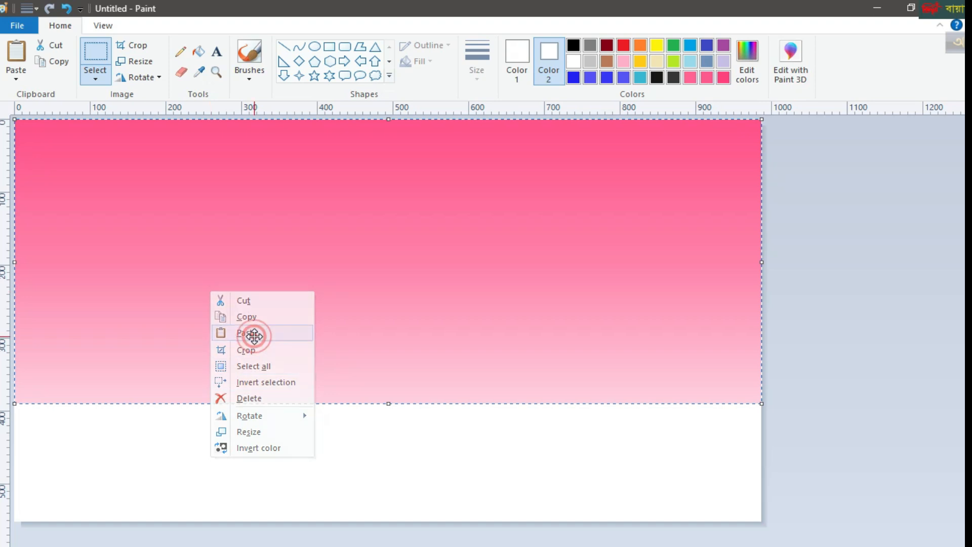
left_click(95, 78)
left_click(137, 77)
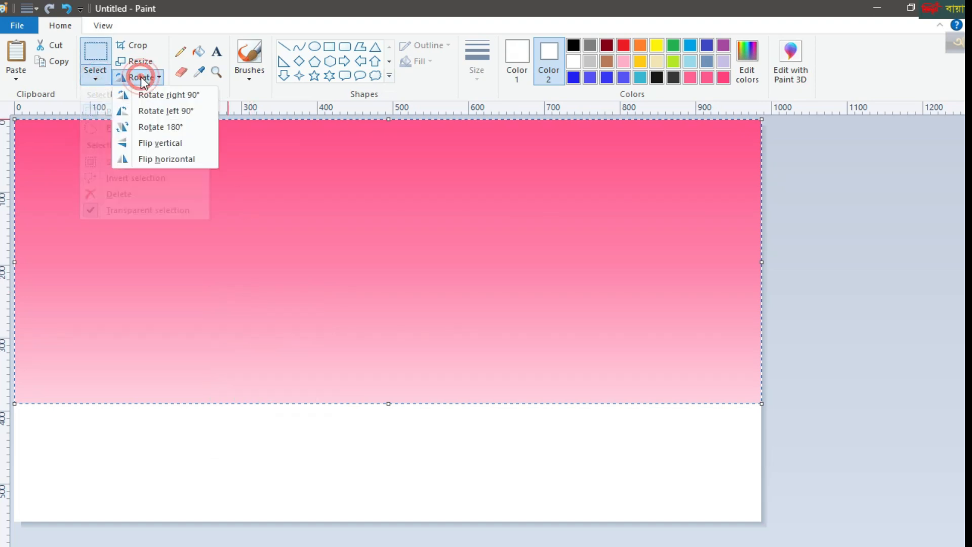
left_click(157, 143)
left_click_drag(243, 260, 251, 333)
left_click_drag(391, 471, 351, 489)
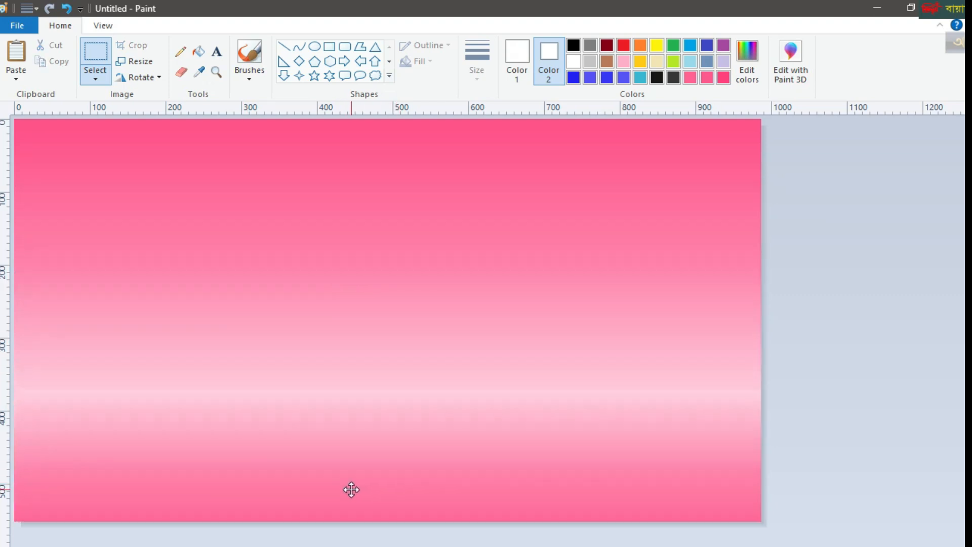
left_click(373, 327)
Switch to the browser to examine the pink scenery painting in the YouTube reference video, and return to Paint
key("alt+Tab")
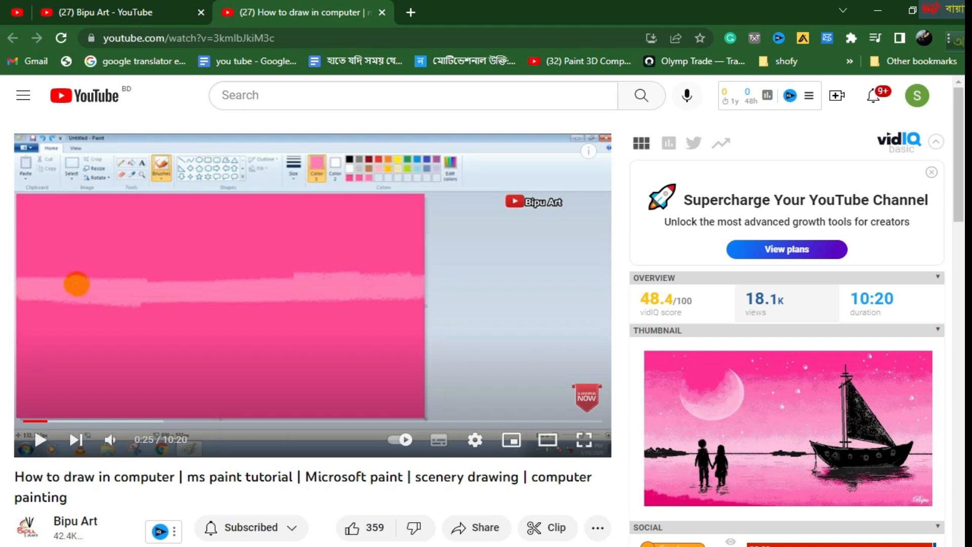
key("alt+Tab")
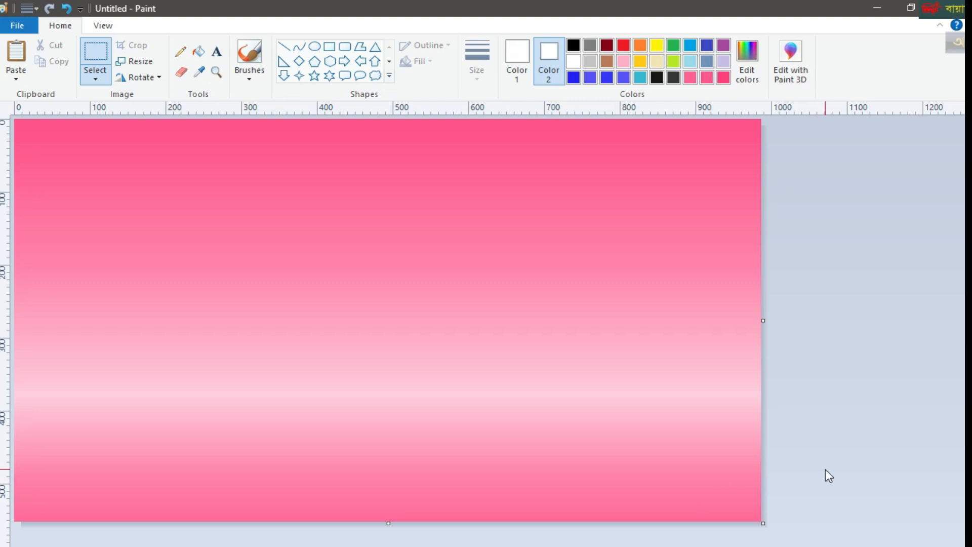
Widen the canvas to about 1250 px and draw a solid yellow, nearly round ellipse about 240 px wide in the new white area
left_click_drag(767, 322, 960, 340)
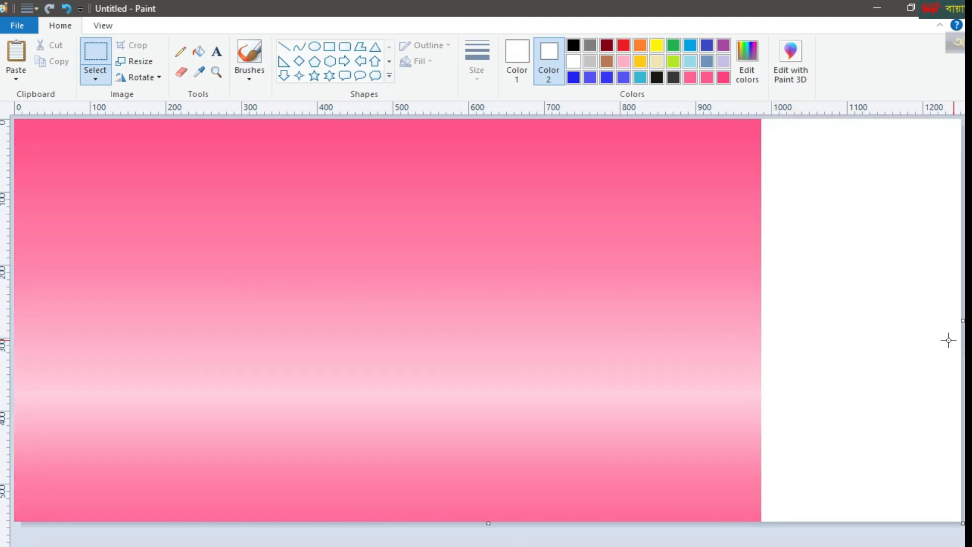
left_click(657, 47)
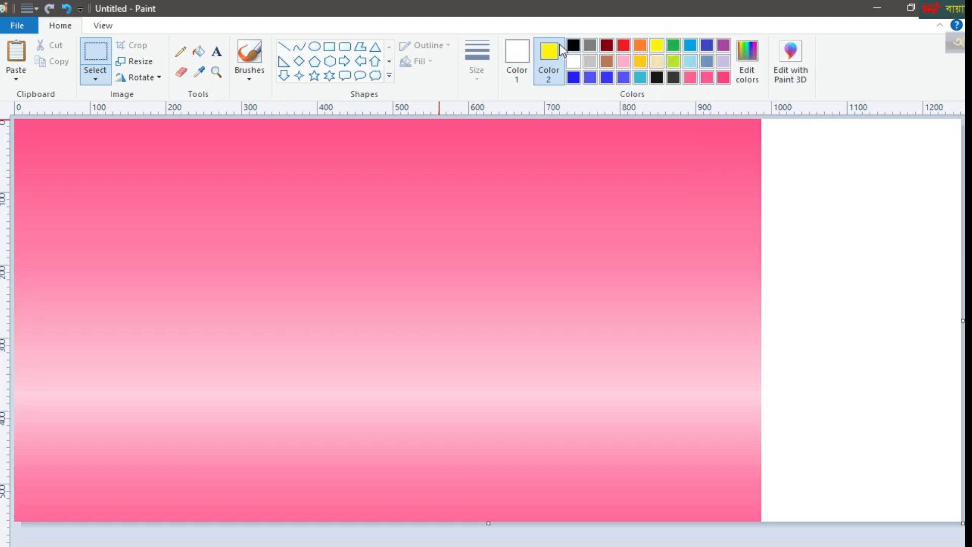
left_click(657, 45)
left_click(314, 46)
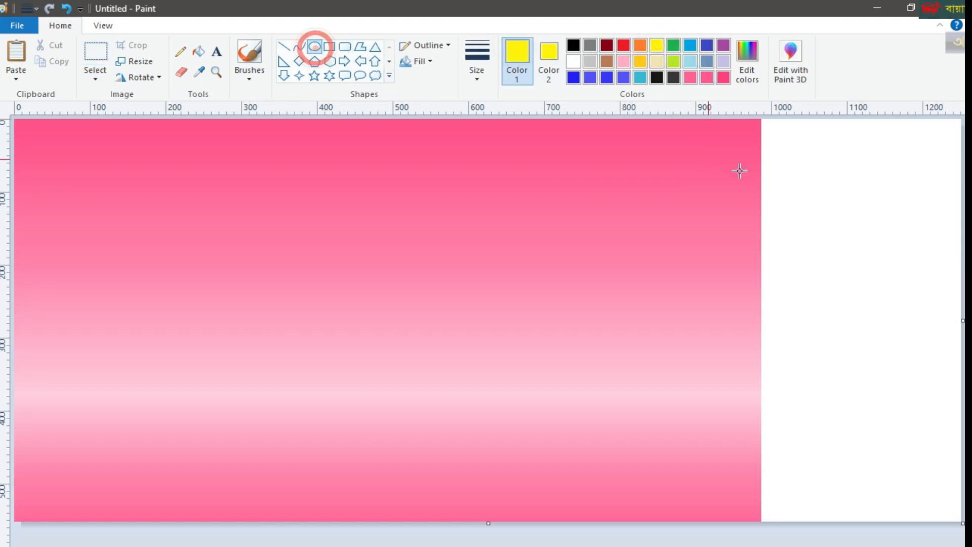
left_click_drag(804, 193, 942, 375)
left_click_drag(880, 326, 858, 326)
left_click_drag(925, 285, 963, 285)
mouse_move(899, 282)
left_mouse_down()
mouse_move(879, 282)
mouse_move(886, 284)
left_mouse_up()
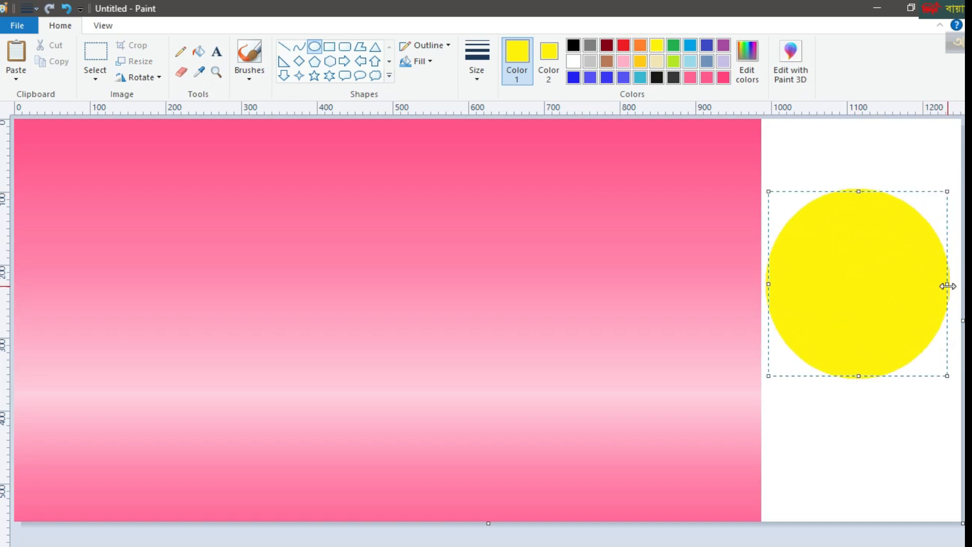
left_click_drag(861, 375, 861, 361)
left_click(788, 147)
Set both colors to white and draw a filled white ellipse about 115 px wide inside the yellow one
left_click(573, 61)
left_click(548, 61)
left_click(573, 62)
left_click_drag(835, 225, 920, 323)
left_click_drag(878, 295, 861, 293)
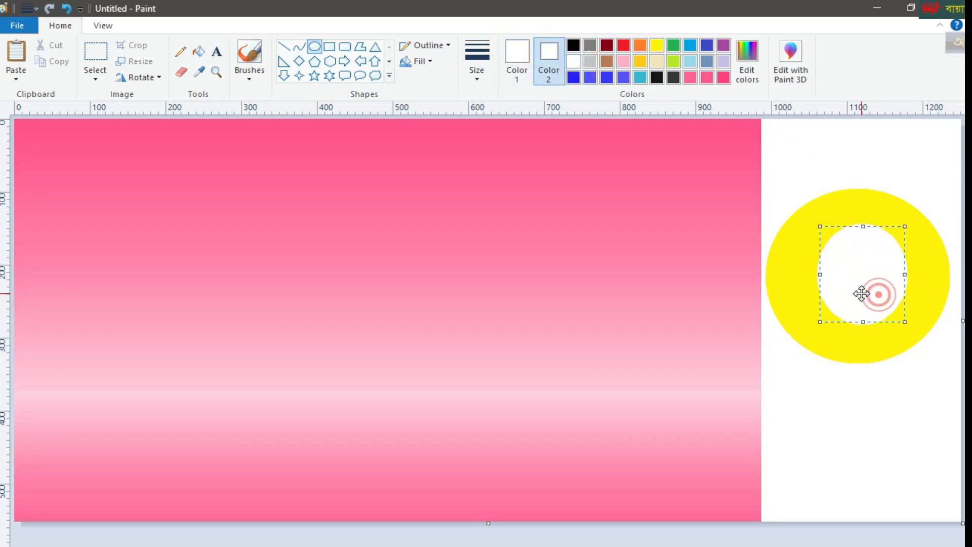
Enlarge the white ellipse to about 180 px wide and shift it toward the yellow shape's upper edge to leave a crescent moon
left_click_drag(904, 323, 927, 330)
left_click_drag(864, 287, 853, 271)
left_click_drag(915, 312, 928, 326)
left_click_drag(891, 297, 882, 302)
left_click_drag(919, 331, 924, 335)
left_click_drag(881, 301, 888, 275)
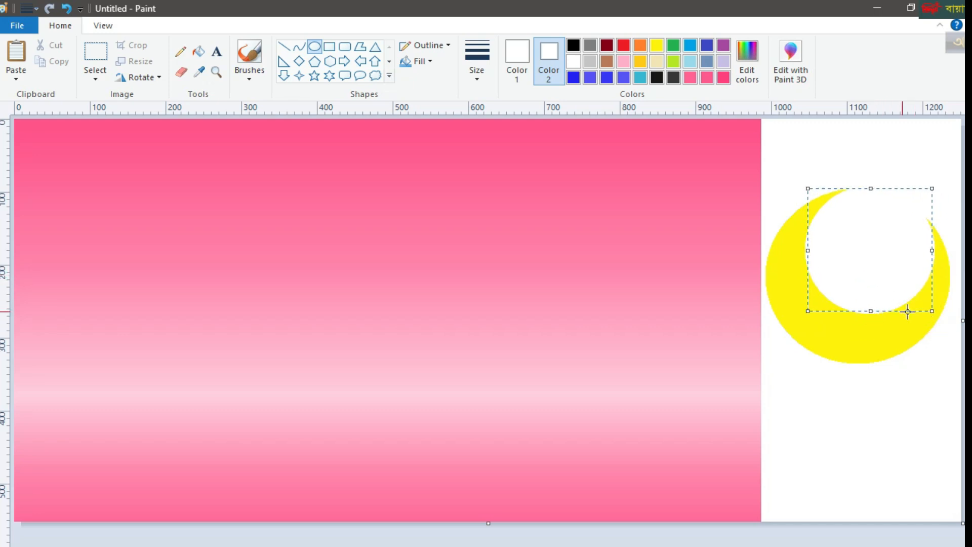
left_click_drag(931, 309, 940, 319)
left_click_drag(889, 293, 882, 292)
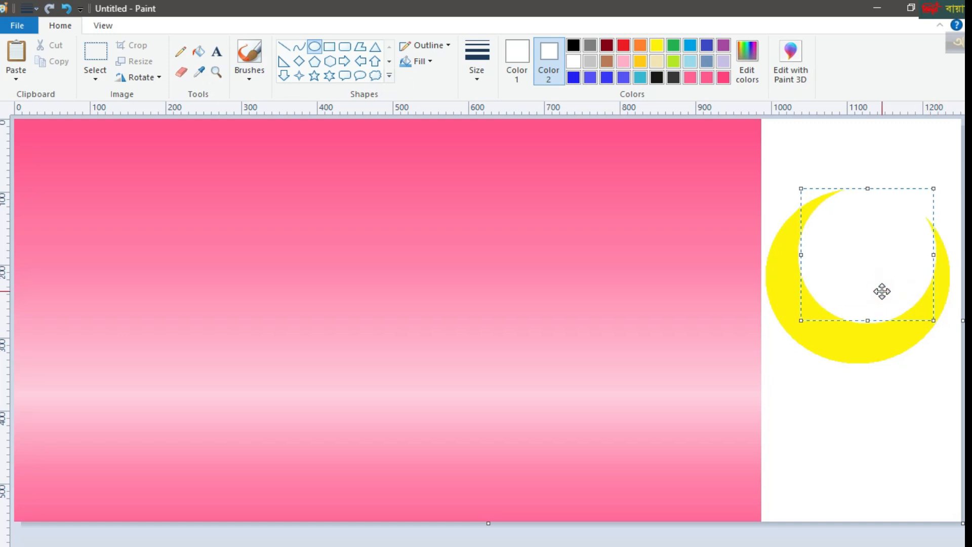
left_click(838, 149)
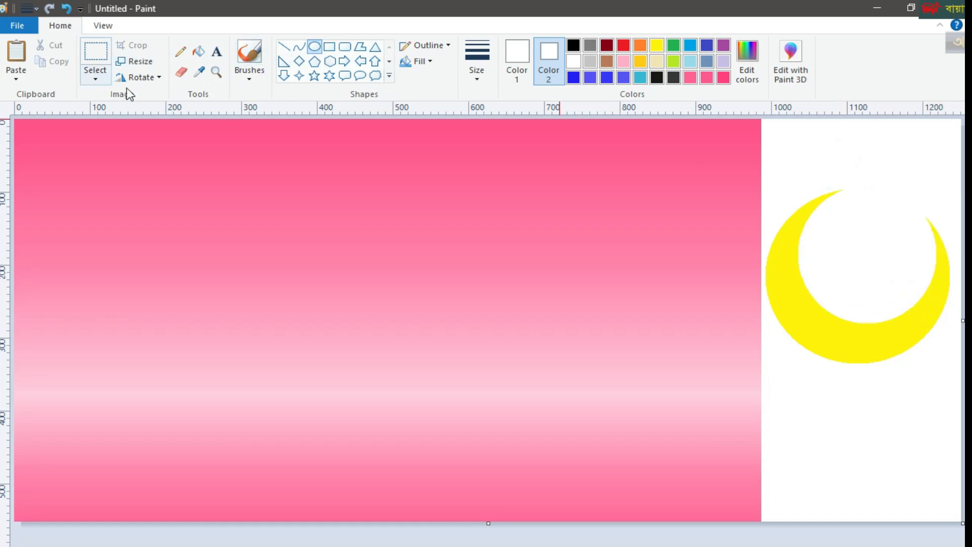
Cut the crescent moon from the white area and narrow the canvas back to the gradient's width, about 985 px
left_click(95, 78)
left_click(145, 111)
left_click_drag(765, 162, 955, 369)
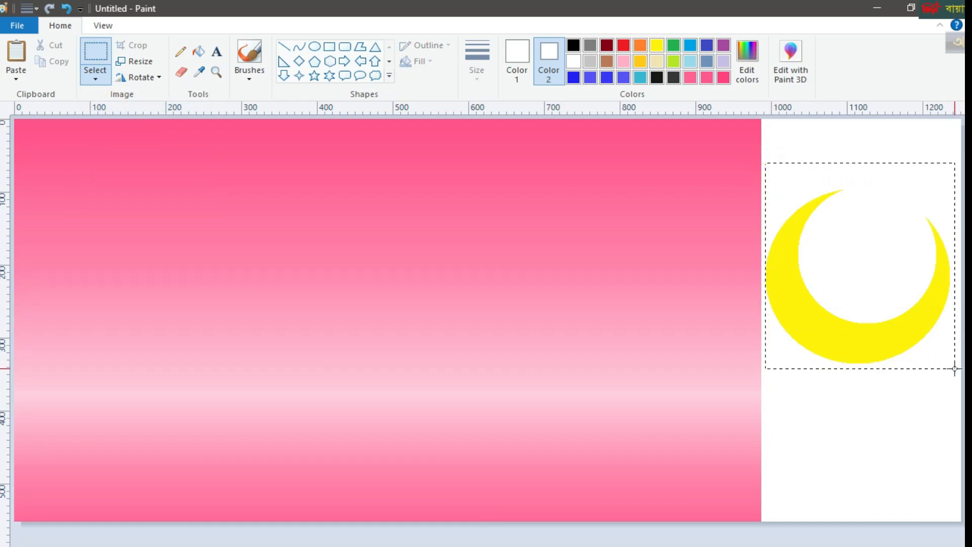
right_click(828, 264)
left_click(859, 269)
left_click_drag(963, 320, 761, 316)
Paste the crescent moon, scale it down to about 200 px wide and place it in the upper sky, slightly left of center
right_click(131, 160)
left_click(162, 201)
left_click_drag(77, 274, 271, 274)
left_click_drag(398, 326, 368, 281)
left_click_drag(254, 241, 267, 258)
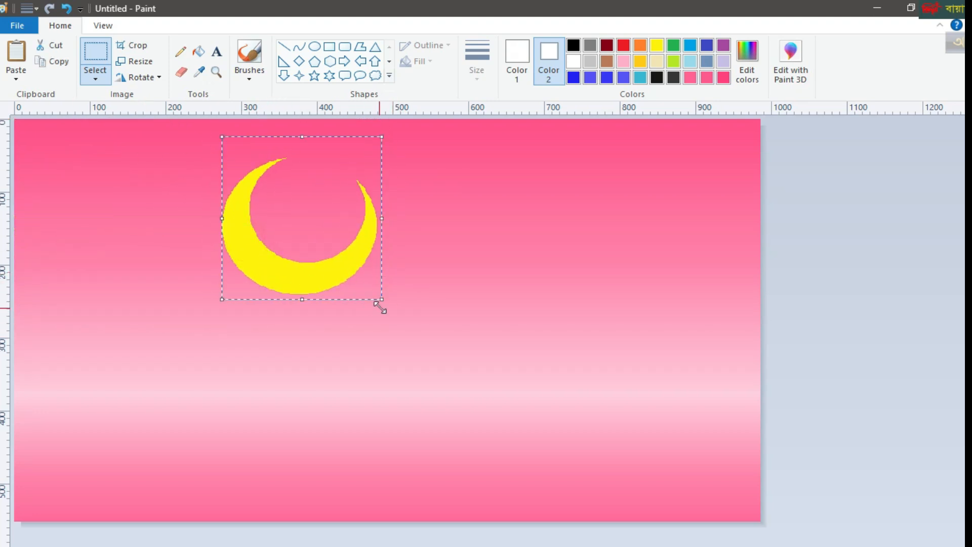
left_click_drag(223, 138, 230, 151)
left_click_drag(279, 231, 265, 212)
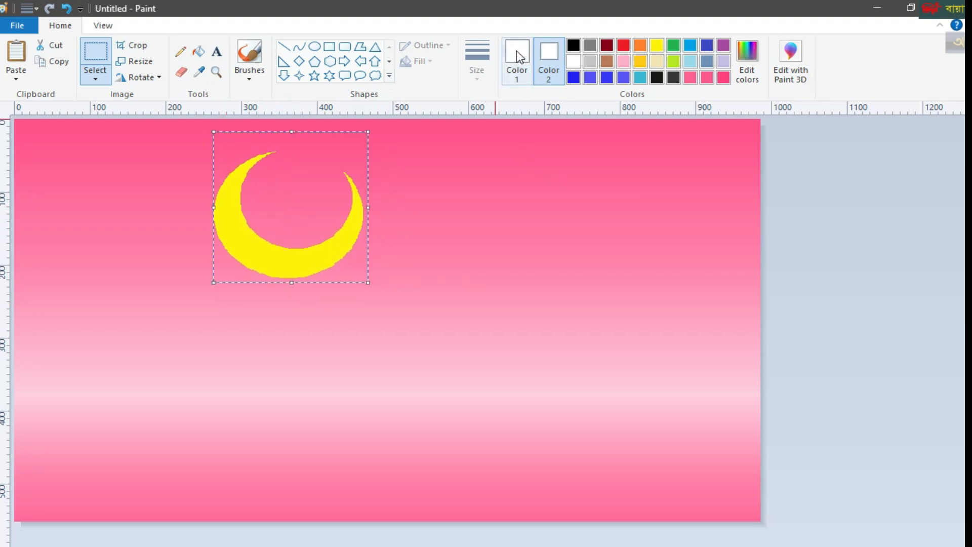
Try white on the crescent moon and settle on a light pink fill
left_click(516, 51)
left_click(198, 51)
left_click(238, 224)
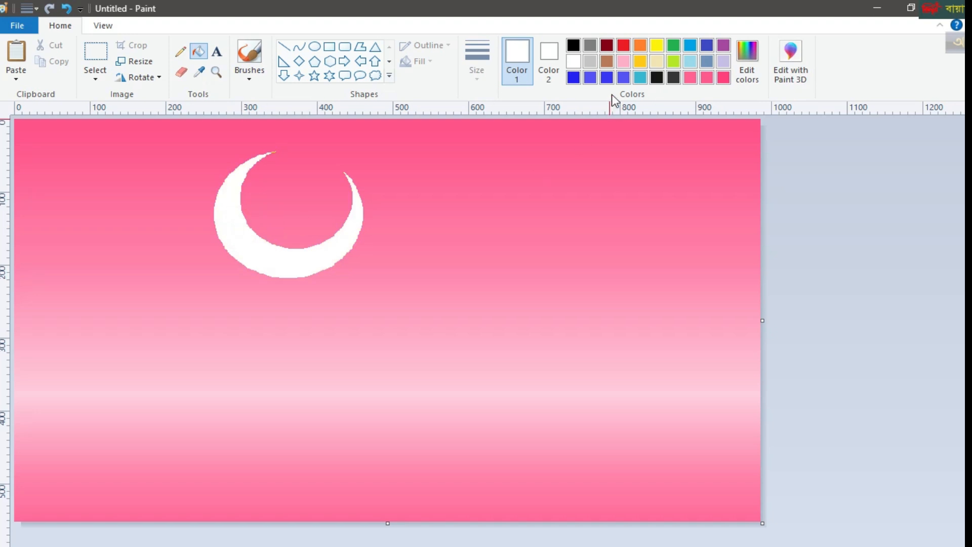
left_click(624, 62)
left_click(242, 228)
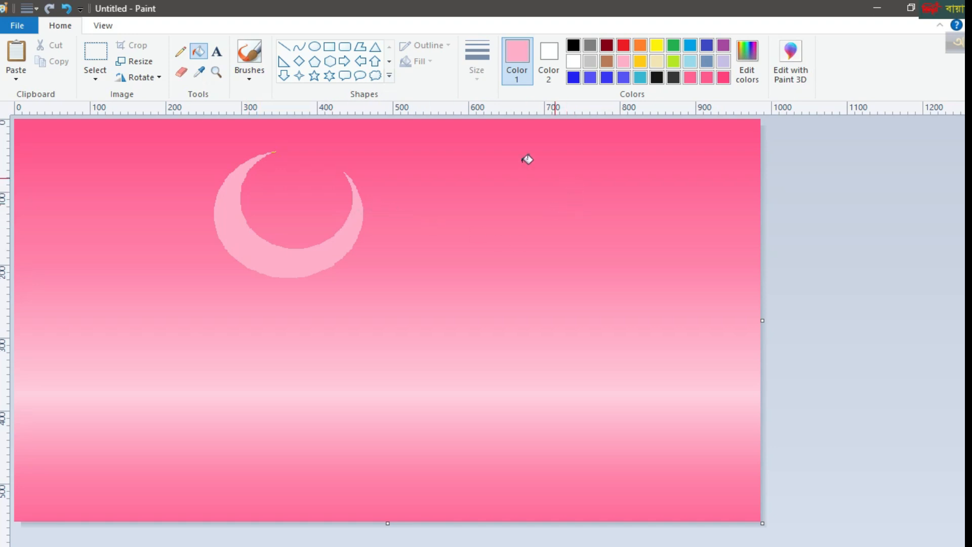
Set both colors to black and draw a thick straight horizon line across the full canvas width through the lightest band
left_click(304, 46)
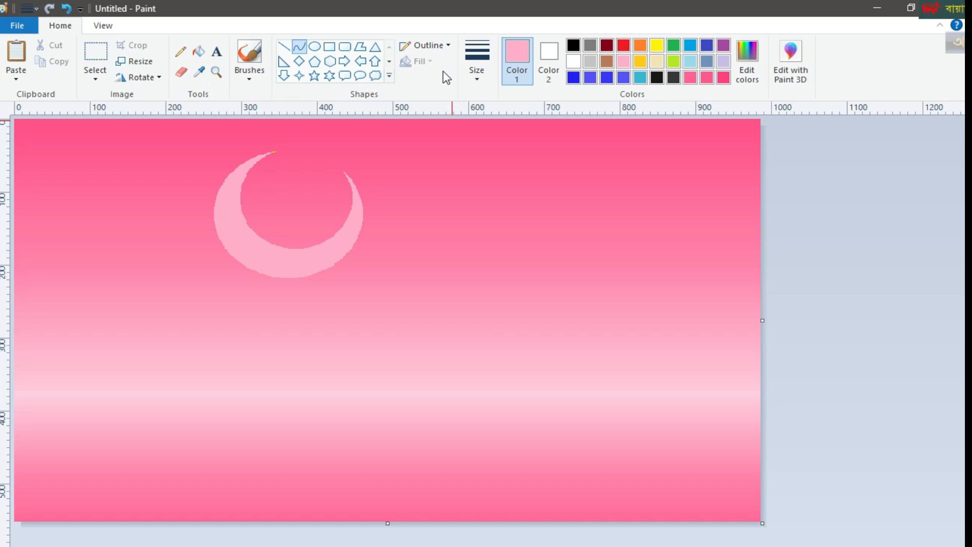
left_click(575, 46)
left_click(548, 55)
left_click(575, 45)
left_click(252, 82)
left_click(249, 102)
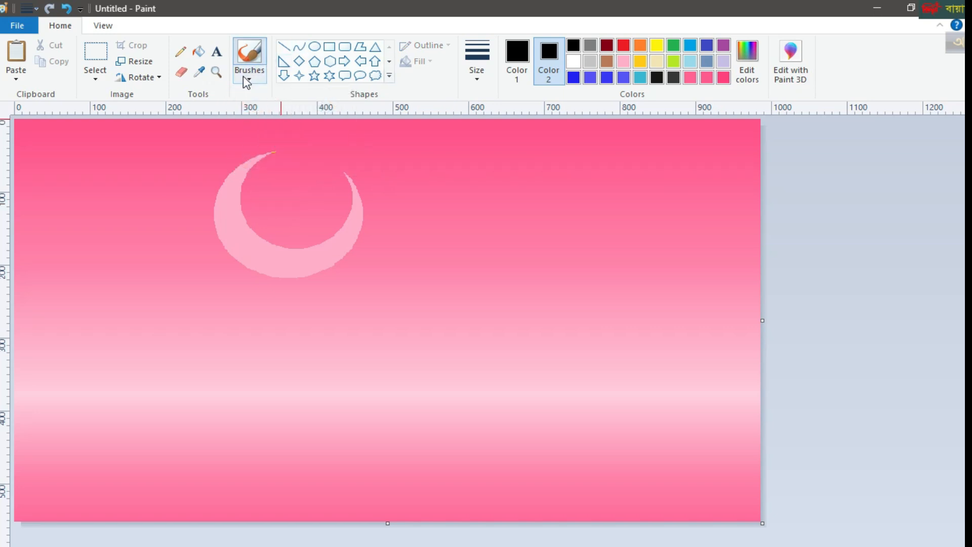
left_click(477, 78)
left_click(490, 104)
left_click(285, 48)
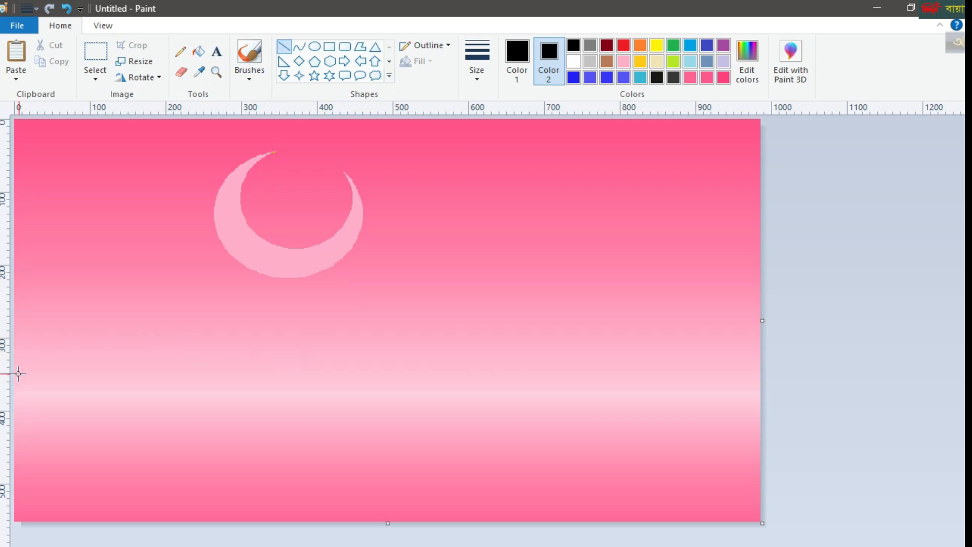
mouse_move(14, 391)
left_mouse_down()
mouse_move(441, 398)
mouse_move(762, 390)
left_mouse_up()
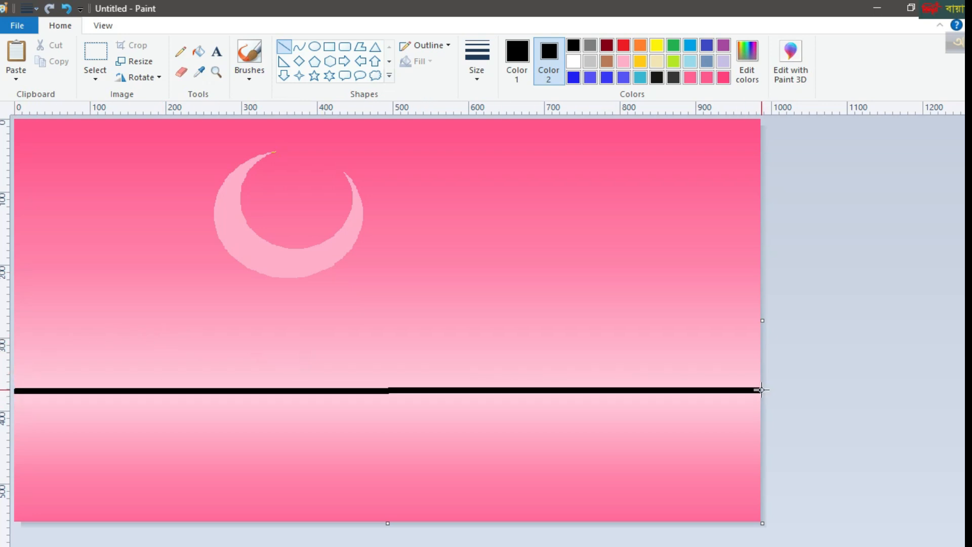
Brush low, uneven black hills with a thick brush along the left part of the horizon line and fill them in
left_click(300, 44)
left_click(249, 76)
left_click(254, 100)
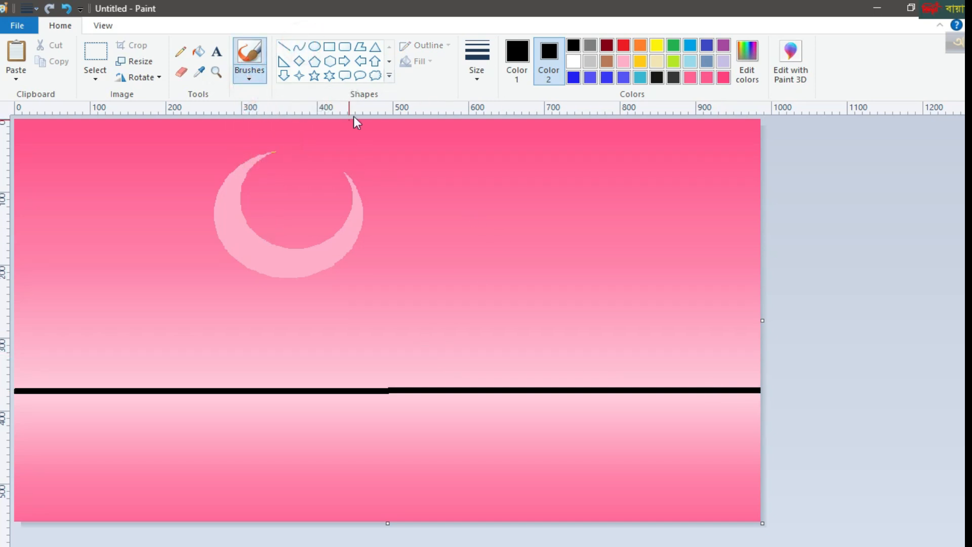
left_click(477, 79)
left_click(435, 210)
mouse_move(17, 389)
left_mouse_down()
mouse_move(46, 378)
mouse_move(293, 388)
left_mouse_up()
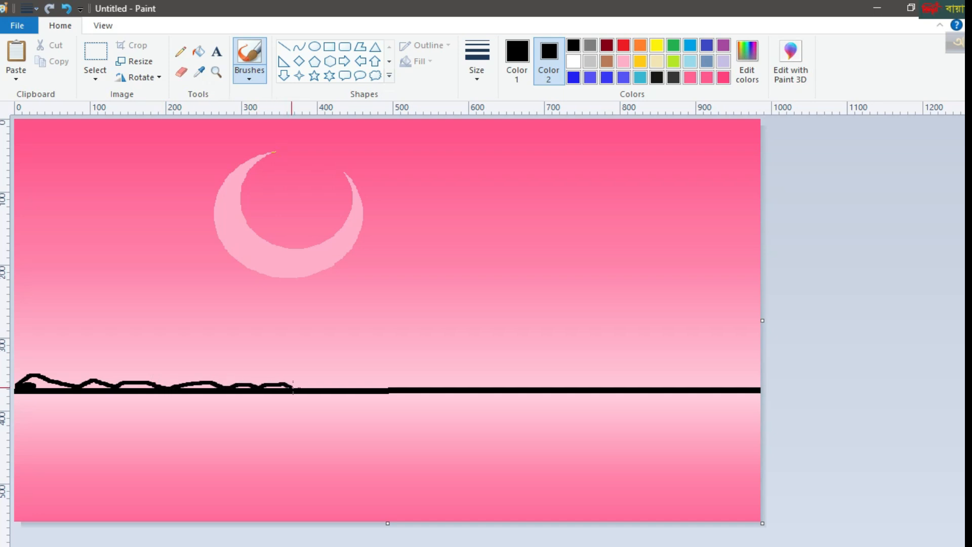
left_click_drag(374, 387, 453, 384)
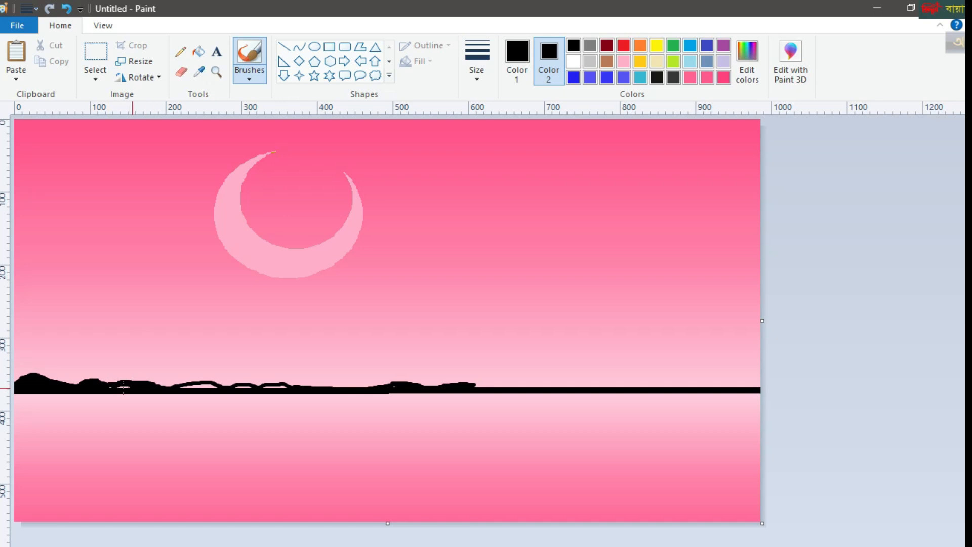
mouse_move(194, 387)
left_mouse_down()
mouse_move(171, 383)
mouse_move(210, 387)
mouse_move(139, 383)
left_mouse_up()
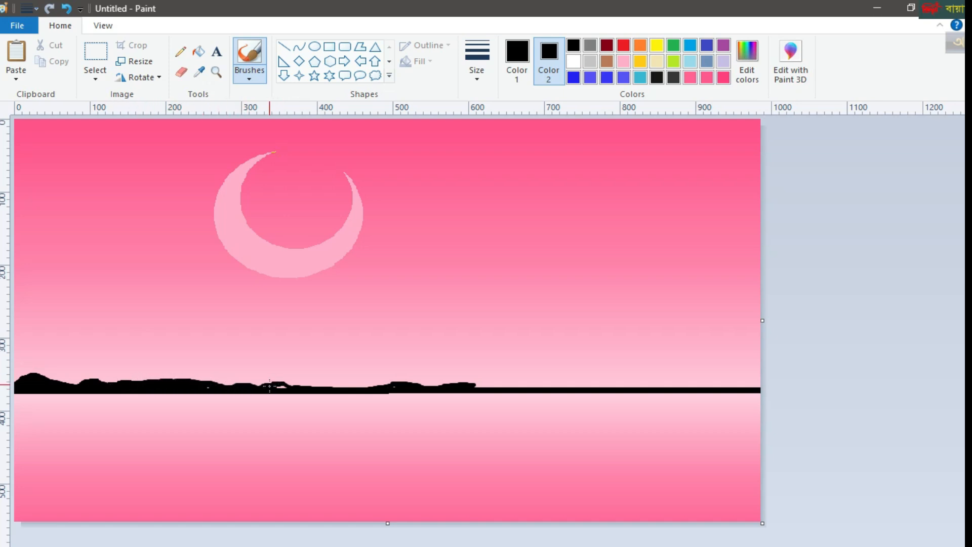
Continue the solid black hills along the rest of the horizon, rising into a slope at the canvas's right edge
left_click_drag(399, 386, 355, 390)
left_click_drag(474, 385, 506, 387)
left_click_drag(615, 385, 622, 385)
left_click_drag(720, 387, 759, 382)
mouse_move(694, 387)
left_mouse_down()
mouse_move(759, 373)
mouse_move(724, 386)
mouse_move(752, 376)
mouse_move(759, 384)
mouse_move(755, 366)
mouse_move(723, 380)
mouse_move(745, 380)
mouse_move(763, 365)
mouse_move(730, 378)
mouse_move(764, 362)
mouse_move(728, 379)
mouse_move(750, 379)
mouse_move(669, 388)
left_mouse_up()
left_click_drag(557, 386, 412, 386)
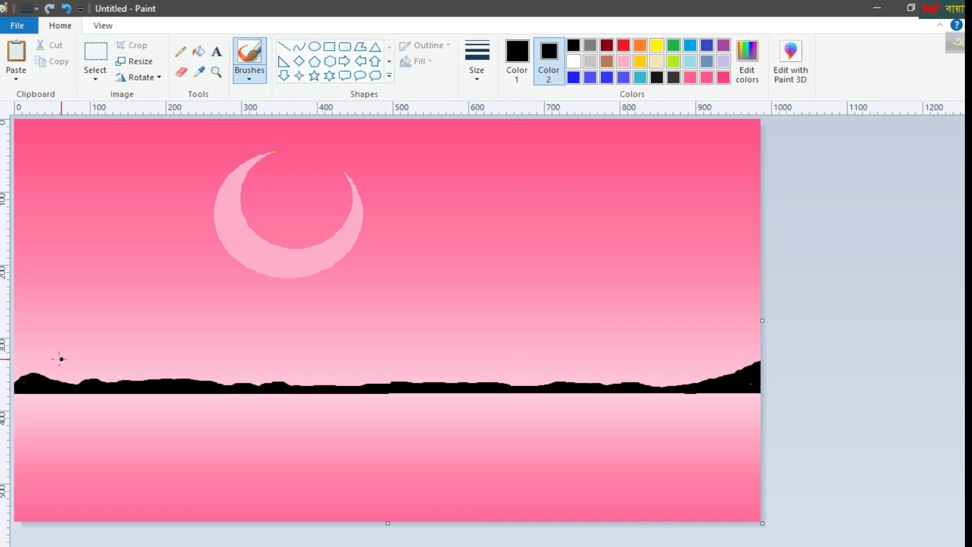
Try to duplicate the hill strip by copying and pasting a rectangular selection of it, and undo the paste
left_click(96, 75)
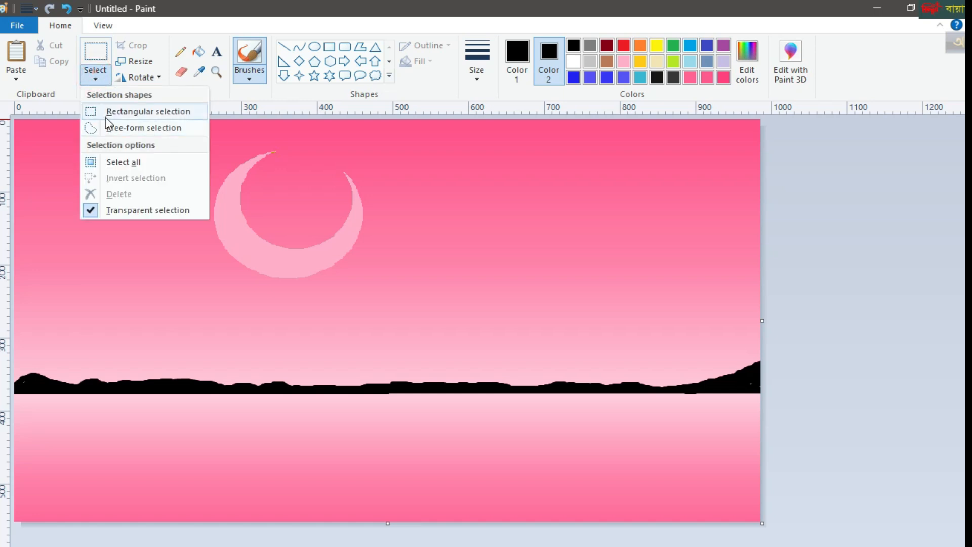
left_click(104, 107)
left_click_drag(15, 373, 772, 397)
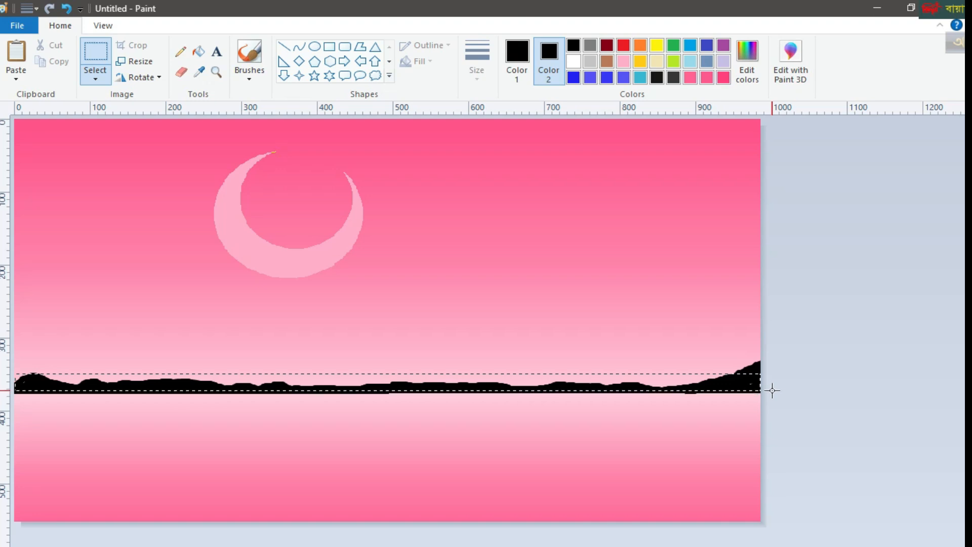
left_click_drag(772, 388, 772, 388)
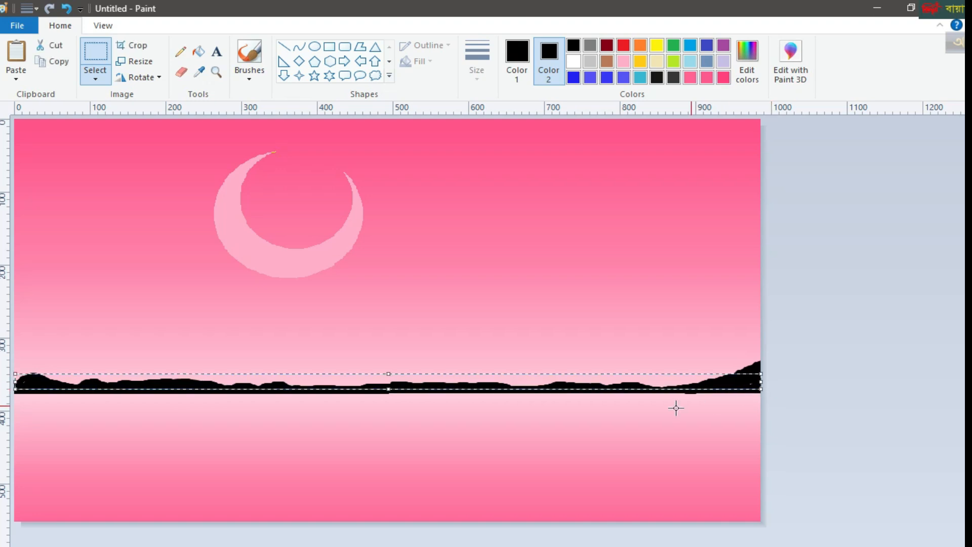
right_click(172, 381)
left_click(207, 406)
right_click(134, 351)
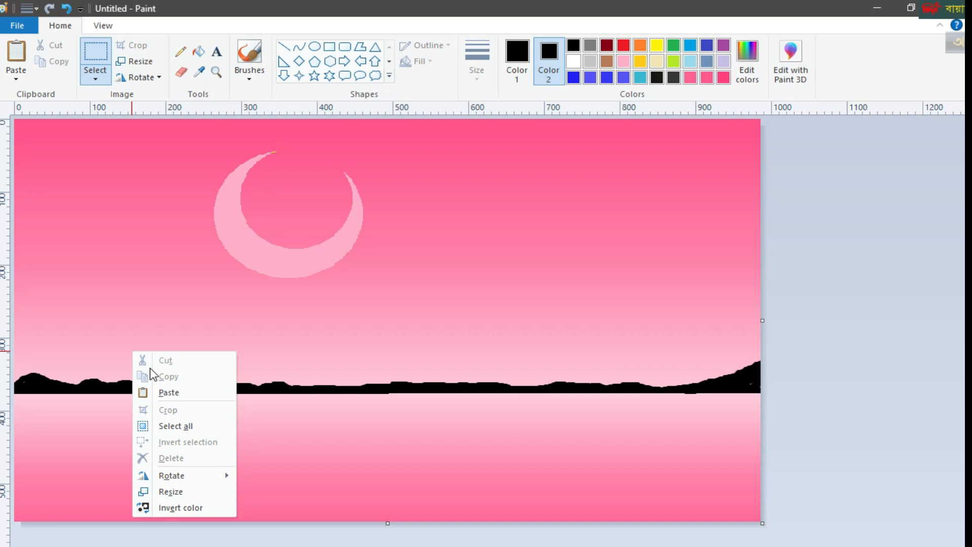
left_click(163, 393)
left_click(222, 334)
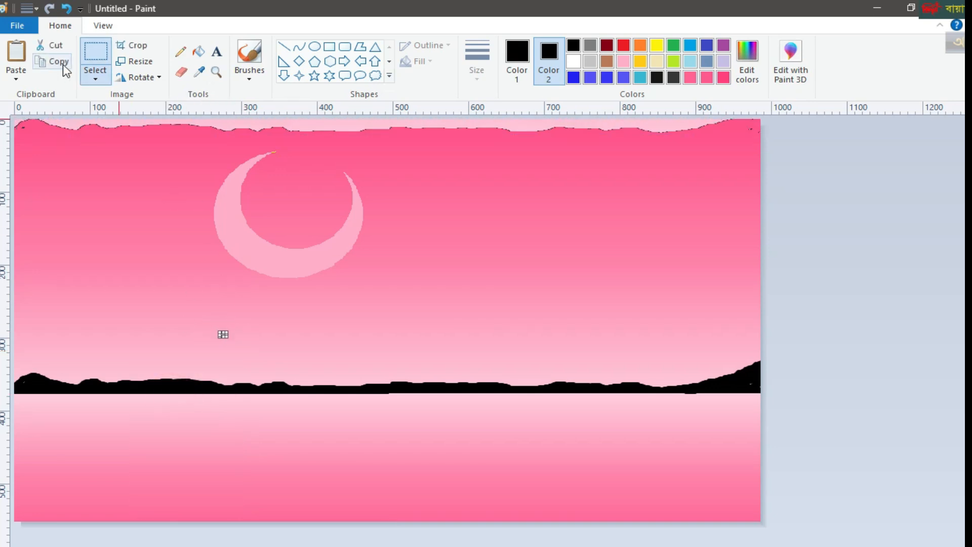
left_click(66, 8)
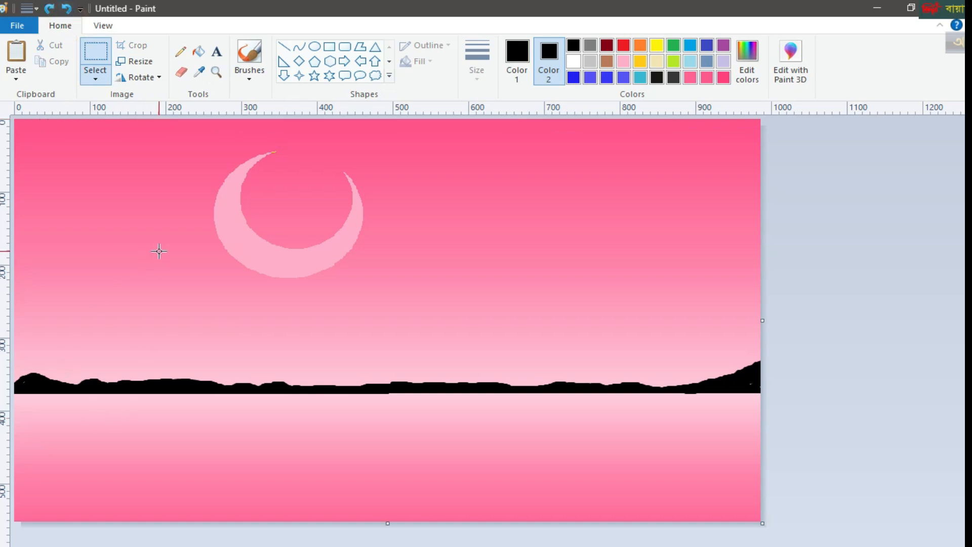
Brush a black reflection of the hills along the underside of the horizon line, widening at the canvas's right edge
left_click(253, 81)
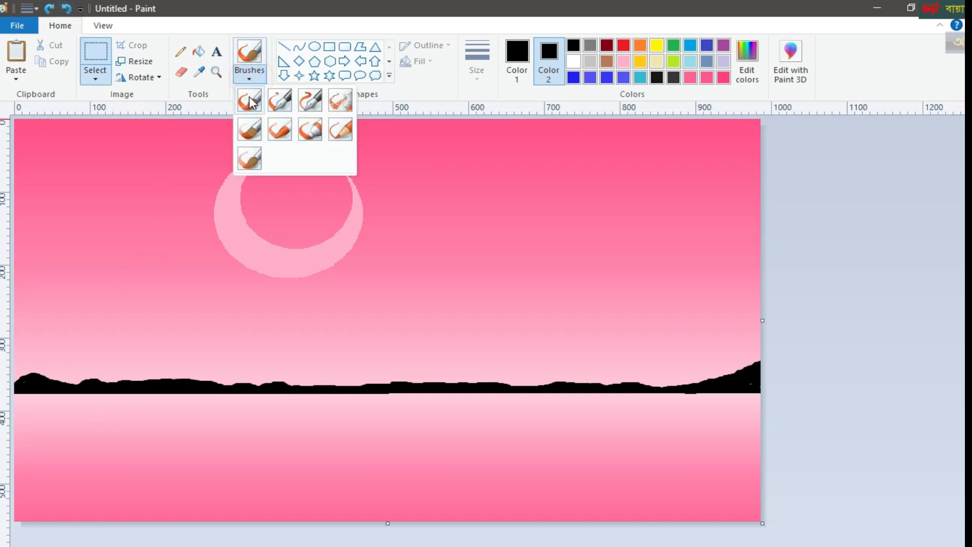
left_click(250, 98)
left_click_drag(16, 398, 24, 392)
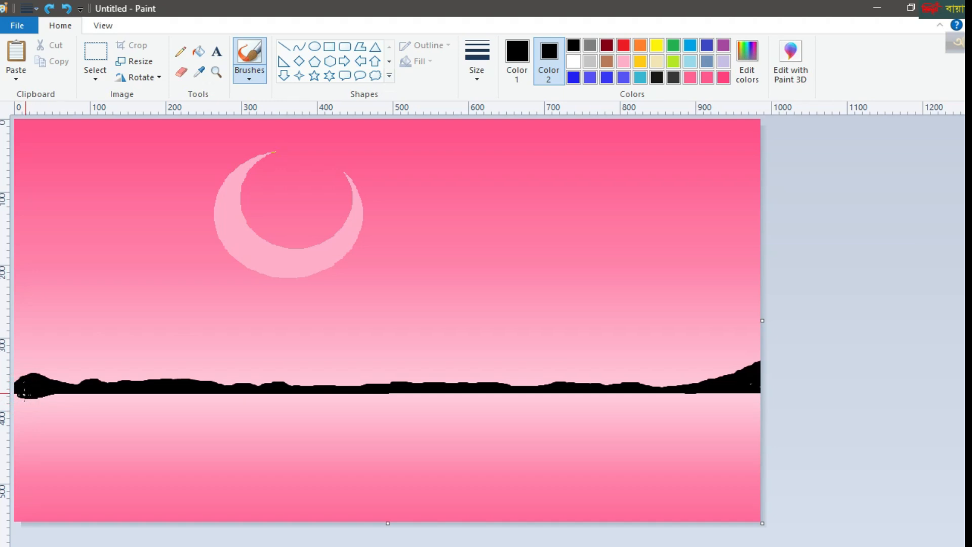
mouse_move(101, 393)
left_mouse_down()
mouse_move(115, 396)
mouse_move(72, 390)
left_mouse_up()
mouse_move(133, 394)
left_mouse_down()
mouse_move(189, 392)
mouse_move(128, 394)
left_mouse_up()
mouse_move(260, 397)
left_mouse_down()
mouse_move(204, 392)
mouse_move(302, 396)
left_mouse_up()
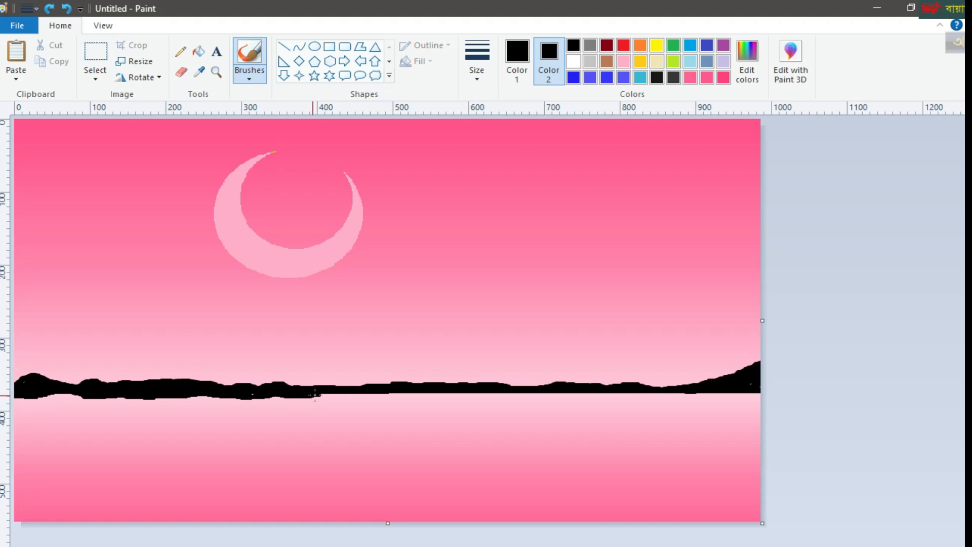
left_click_drag(393, 394, 535, 393)
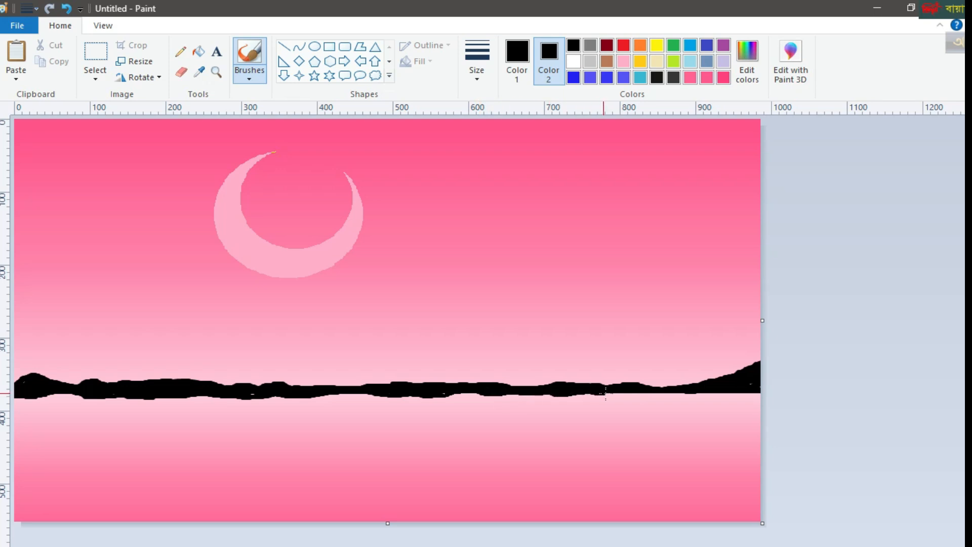
mouse_move(639, 396)
left_mouse_down()
mouse_move(664, 391)
mouse_move(626, 391)
mouse_move(763, 398)
mouse_move(715, 396)
mouse_move(736, 398)
left_mouse_up()
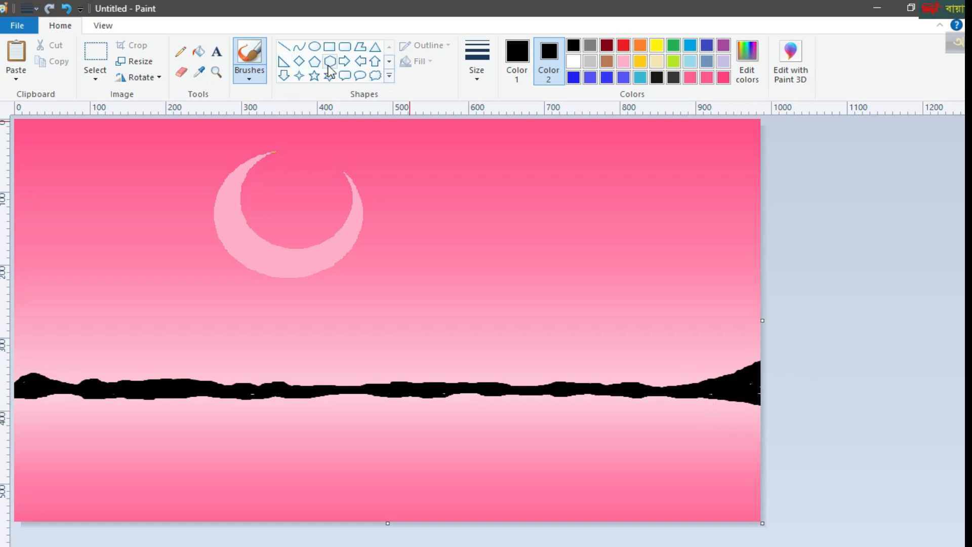
Try a filled black polygon boat about 155 px wide near the middle of the horizon, and undo it
left_click(361, 49)
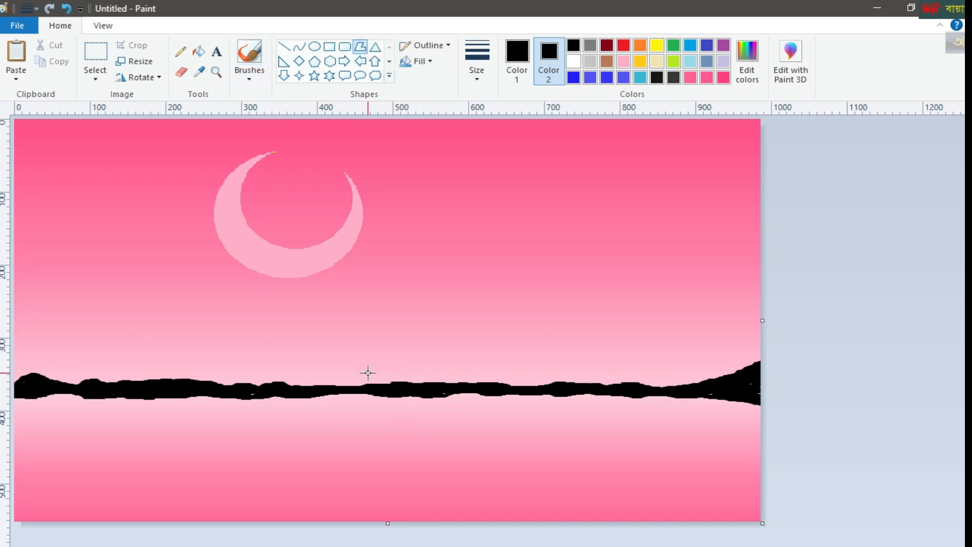
mouse_move(373, 356)
left_mouse_down()
mouse_move(433, 369)
mouse_move(486, 356)
left_mouse_up()
left_click(486, 356)
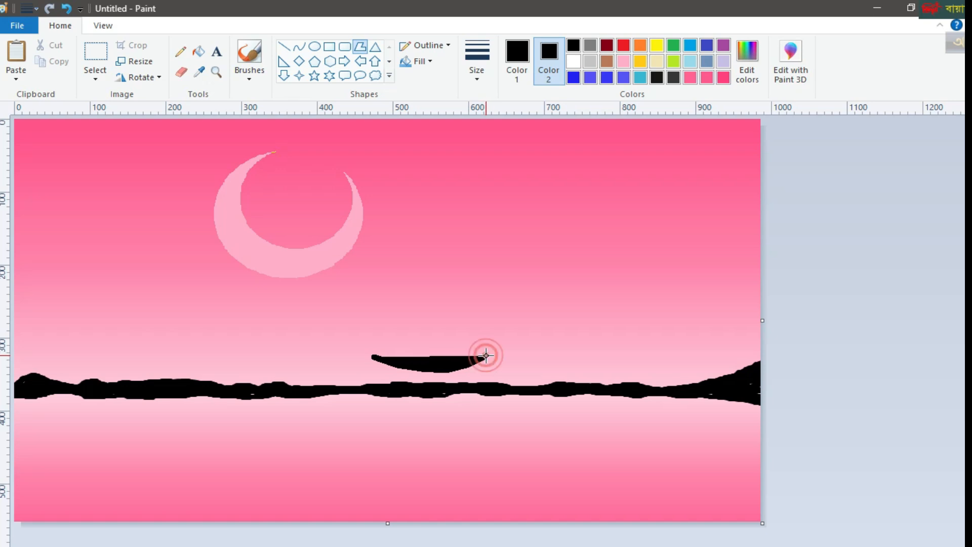
left_click(468, 386)
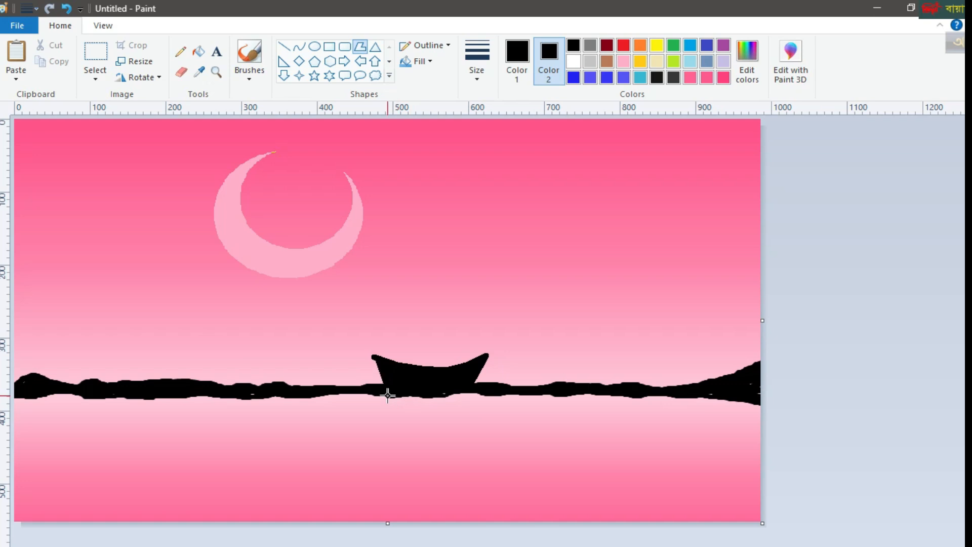
left_click(371, 384)
left_click(66, 8)
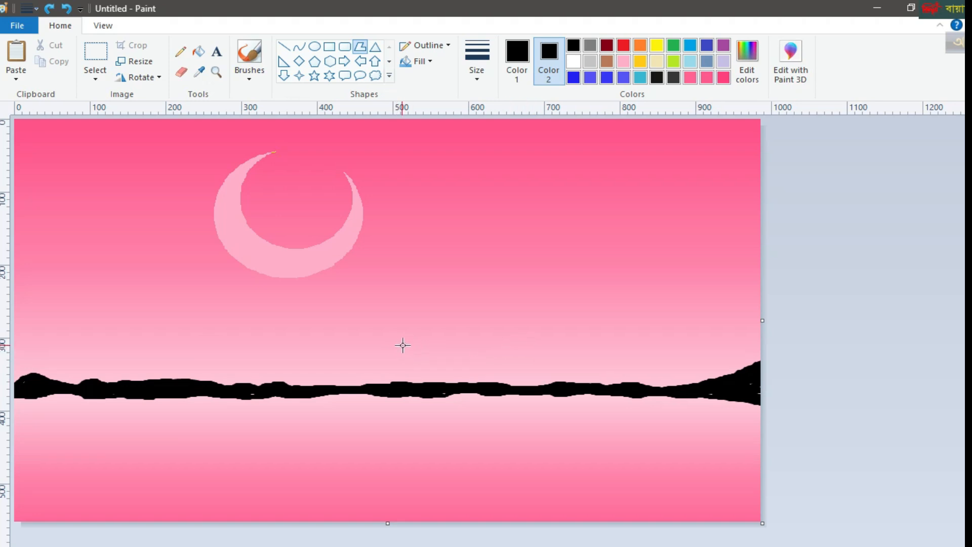
Draw a filled black polygon boat about 200 px wide with a curved deck and raised pointed ends across the horizon, right of center
left_click_drag(419, 345, 464, 373)
left_click(492, 379)
left_click(507, 377)
left_click(523, 371)
left_click(532, 364)
left_click(540, 357)
left_click(552, 342)
mouse_move(552, 341)
left_mouse_down()
mouse_move(537, 393)
mouse_move(515, 412)
mouse_move(462, 410)
mouse_move(517, 407)
mouse_move(429, 392)
mouse_move(404, 332)
left_mouse_up()
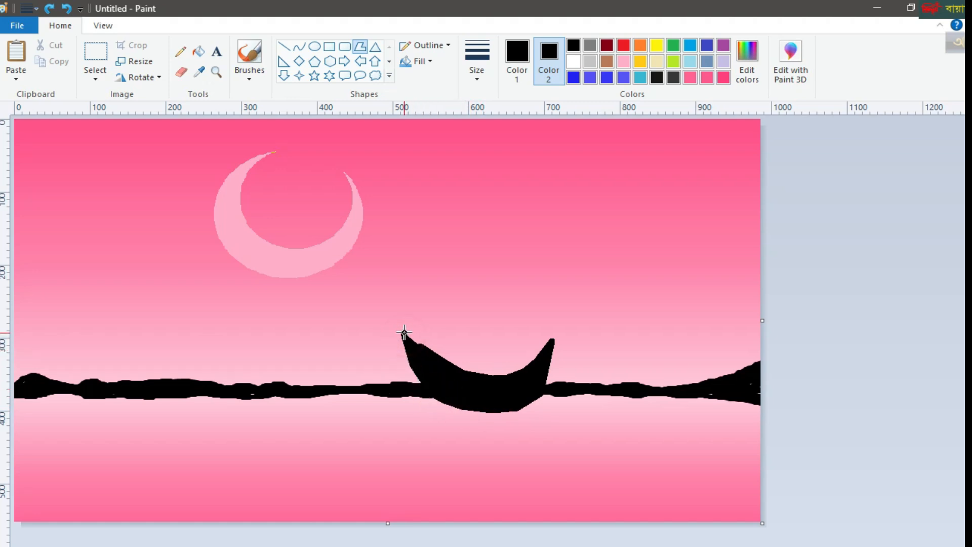
double_click(424, 349)
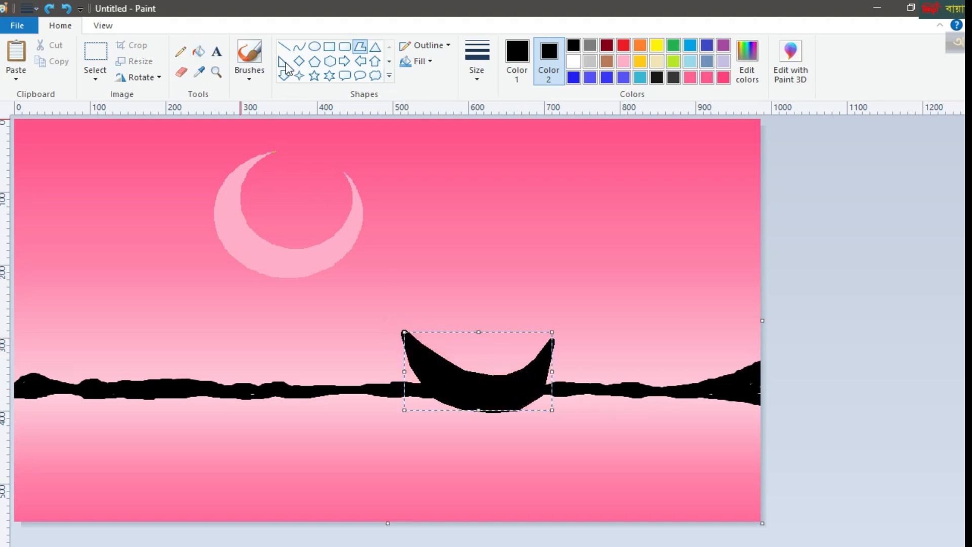
left_click(844, 195)
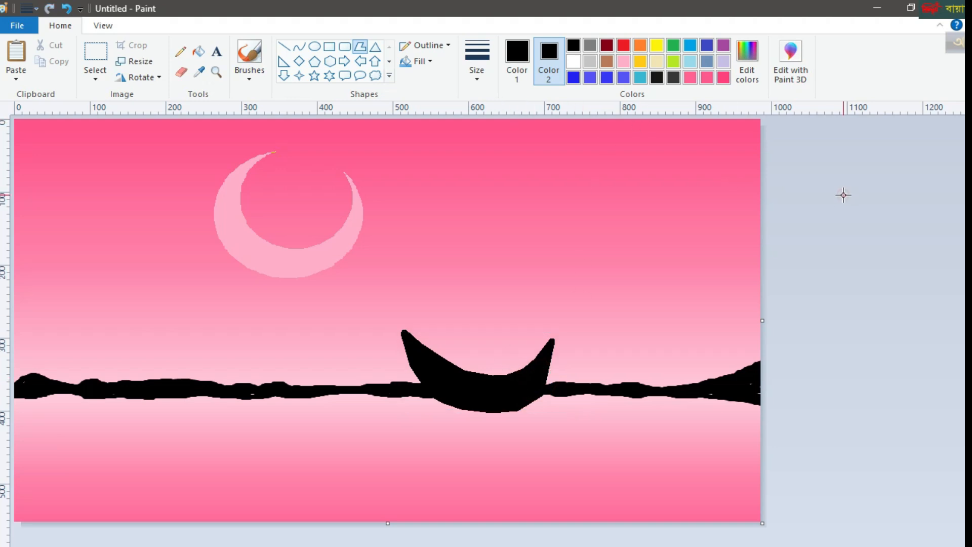
left_click(550, 340)
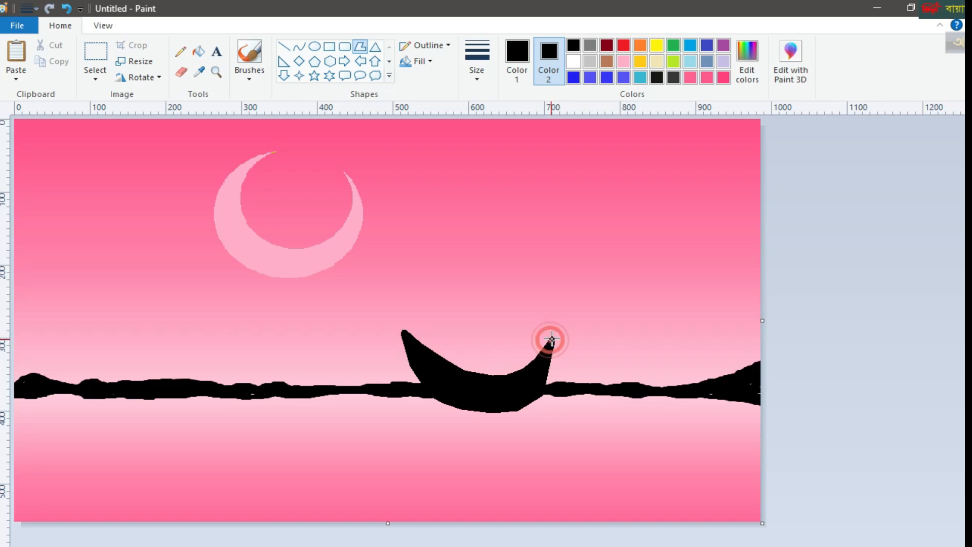
left_click(553, 344)
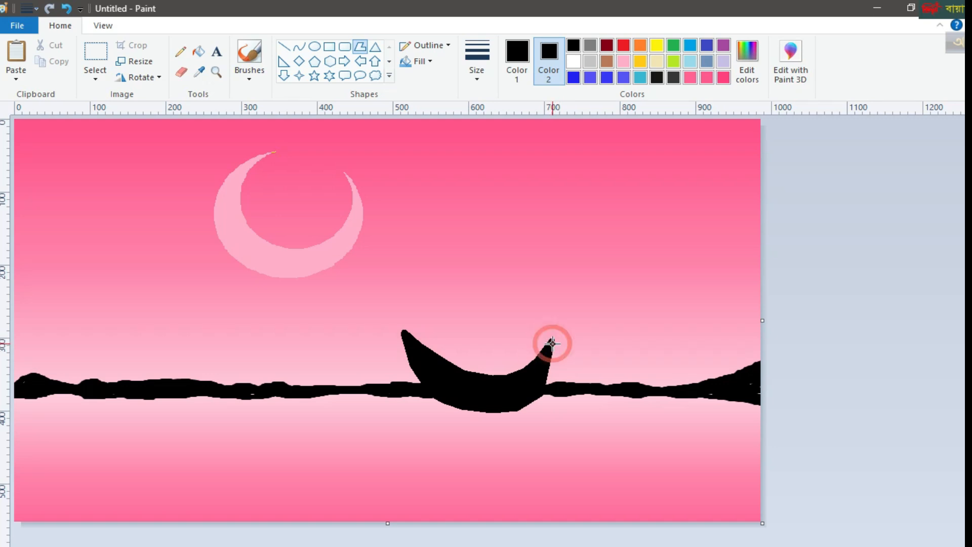
left_click_drag(557, 332, 550, 343)
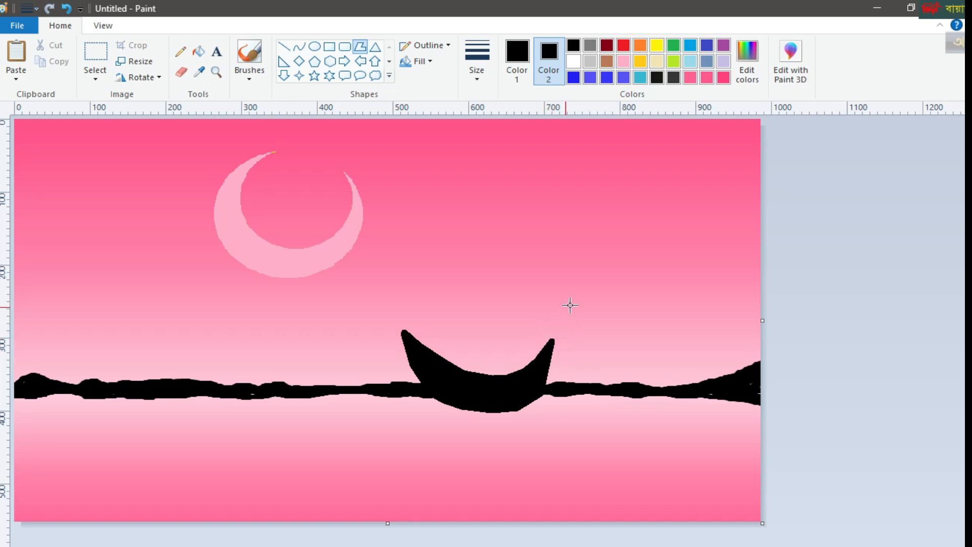
Extend the boat's right tip upward and outward with a small filled black polygon
left_click(360, 46)
mouse_move(560, 331)
left_mouse_down()
mouse_move(543, 383)
mouse_move(552, 371)
left_mouse_up()
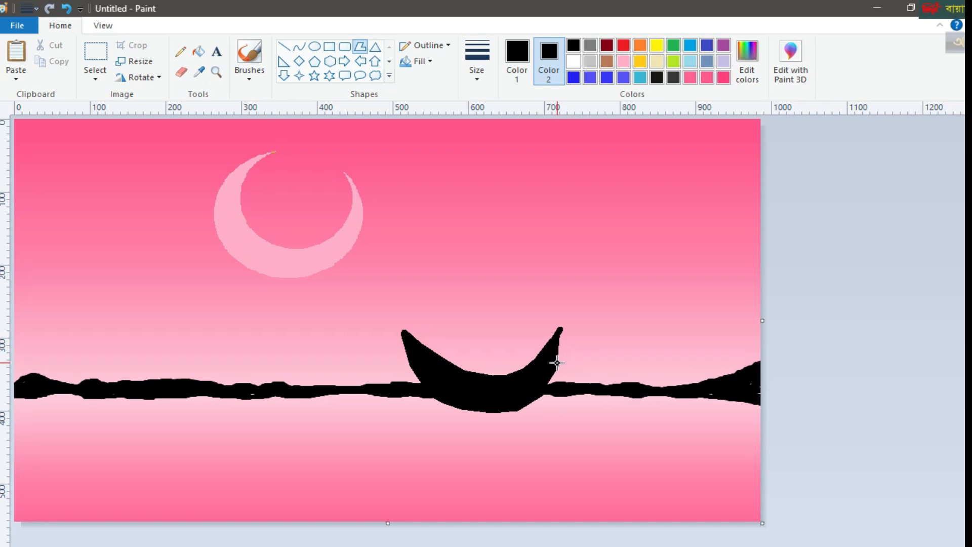
left_click(559, 344)
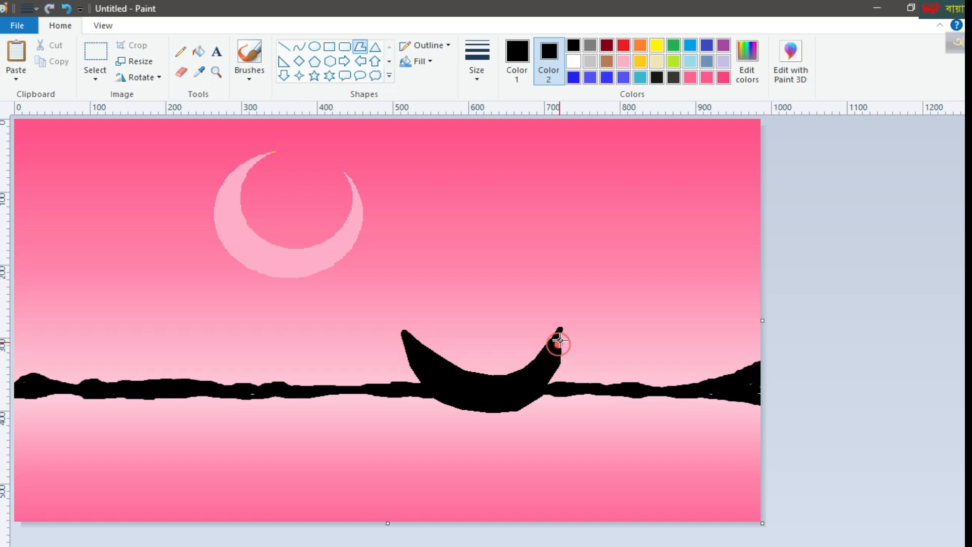
left_click(562, 332)
left_click(491, 388)
Try to raise the boat's curved deck with a filled black polygon, and undo it while keeping the extended right tip
left_click(314, 47)
left_click(358, 49)
left_click_drag(427, 344, 474, 380)
left_click(483, 389)
left_click(417, 356)
left_click(524, 386)
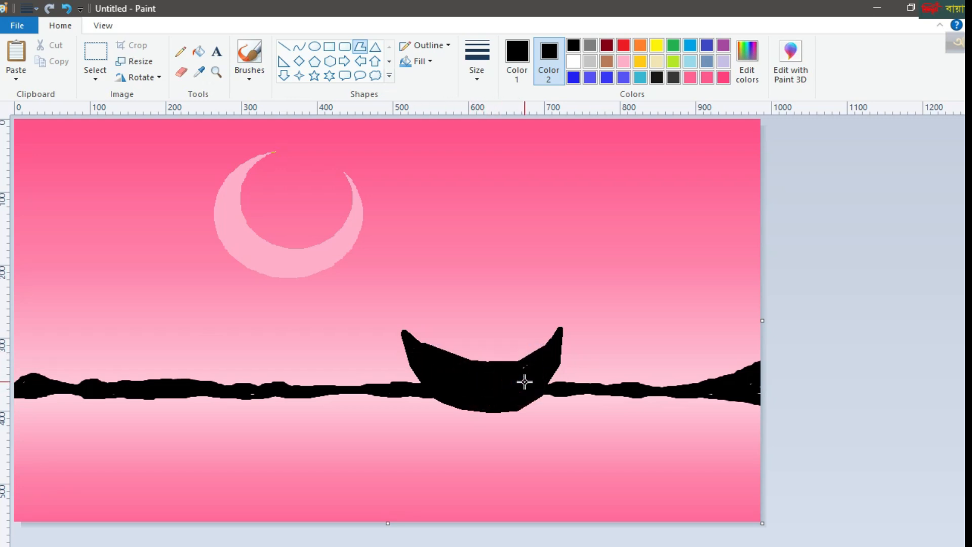
left_click(70, 9)
left_click(71, 8)
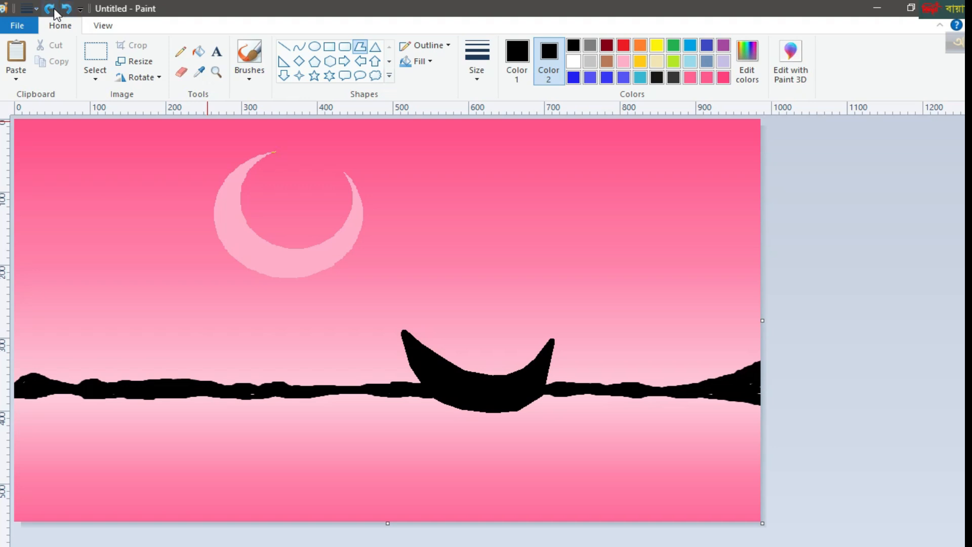
left_click(53, 8)
Smooth the outer edge of the boat's right end with black brush strokes down to the horizon
left_click(252, 81)
left_click(250, 100)
left_click(555, 363)
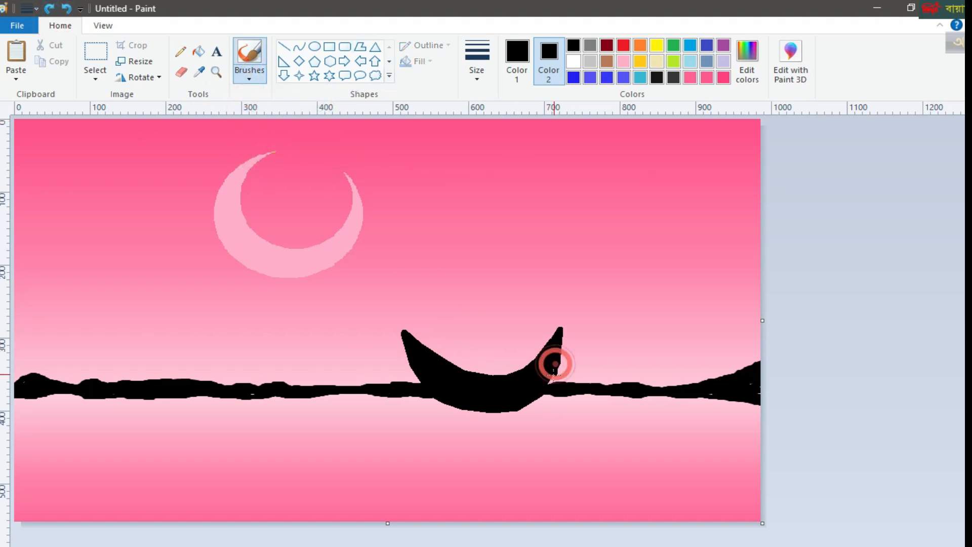
left_click_drag(559, 361, 554, 374)
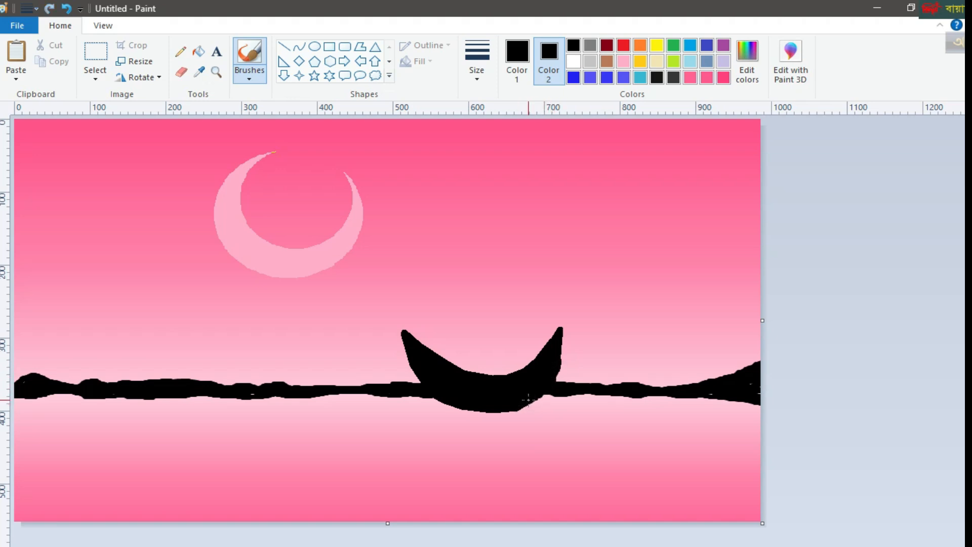
Draw a slightly tilted mast about 255 px tall from the left part of the deck, in custom dark grey and the second-thickest line size
left_click(284, 46)
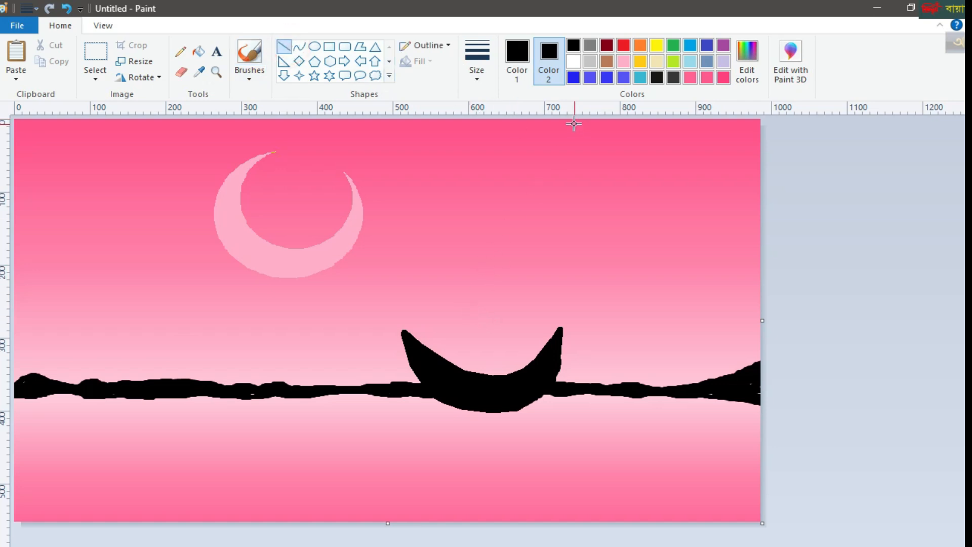
left_click(749, 74)
left_click_drag(640, 399, 641, 362)
left_click(353, 463)
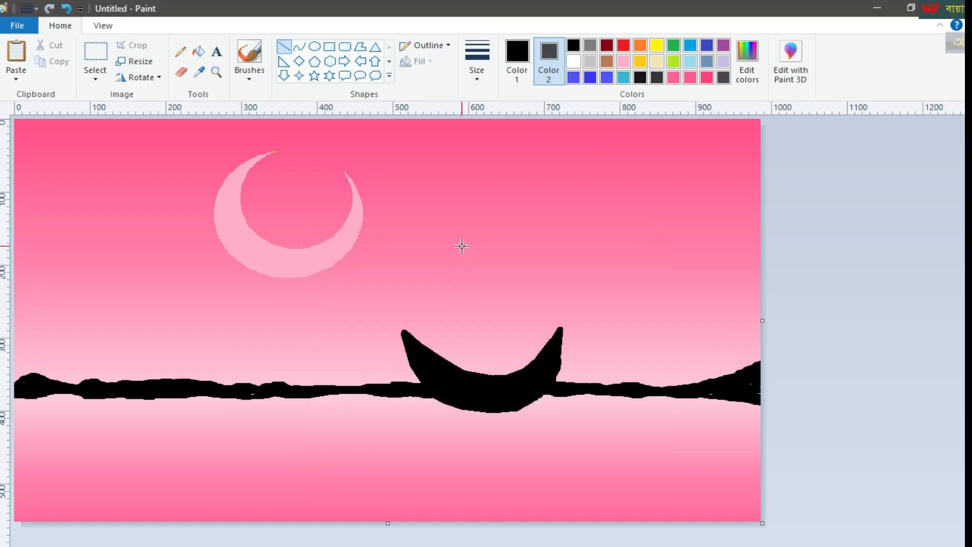
mouse_move(442, 183)
left_mouse_down()
mouse_move(457, 282)
mouse_move(455, 372)
left_mouse_up()
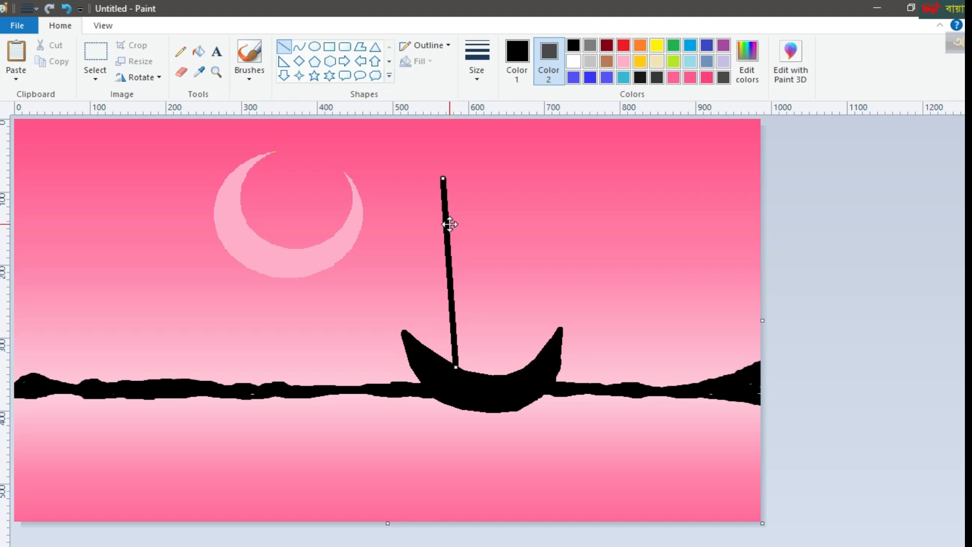
left_click_drag(443, 178, 443, 173)
left_click(477, 60)
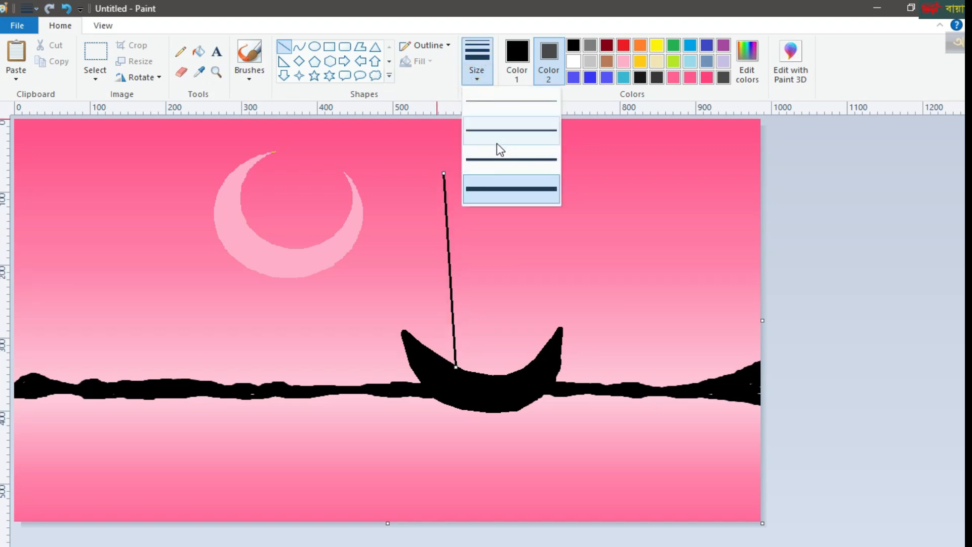
left_click(499, 158)
left_click(517, 50)
left_click(723, 77)
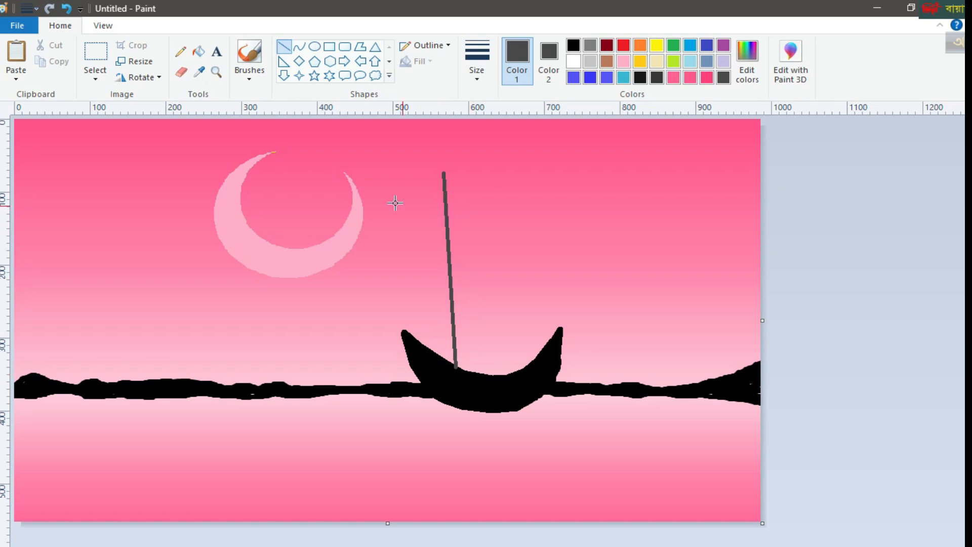
Draw a filled black triangular sail from near the mast top to the boat's right end, its lower edge sloping from the mast
left_click(573, 45)
left_click(548, 56)
left_click(573, 46)
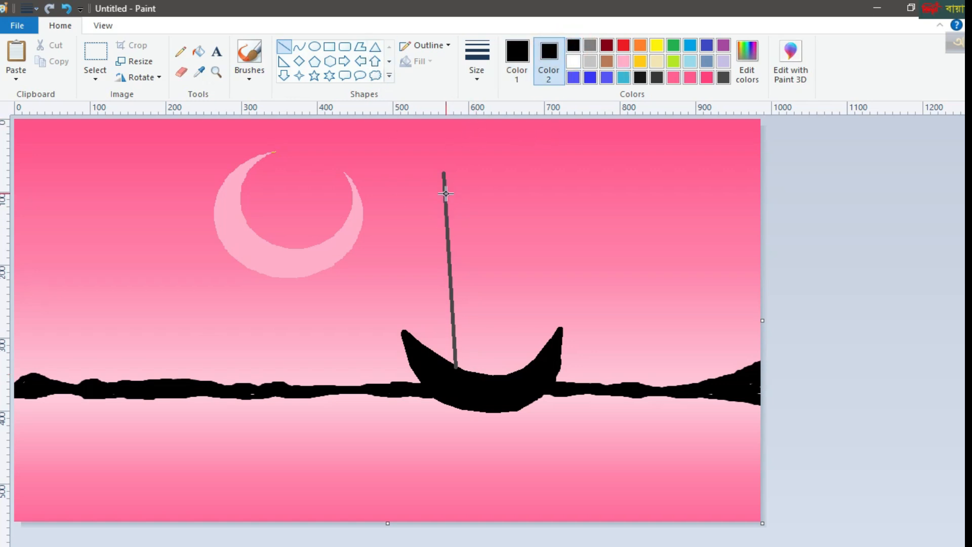
left_click_drag(447, 192, 451, 318)
left_click(66, 8)
left_click(359, 46)
left_click_drag(445, 190, 544, 352)
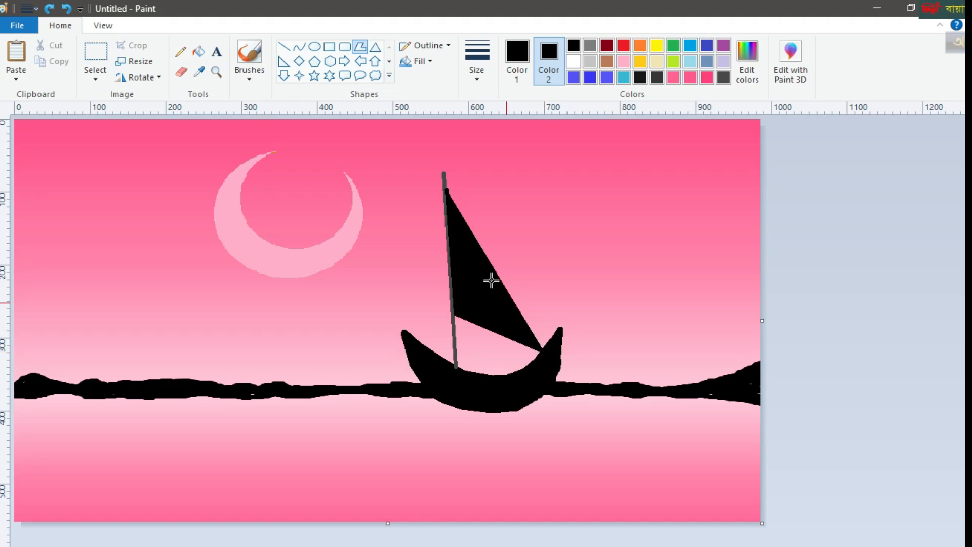
left_click(444, 188)
left_click(876, 278)
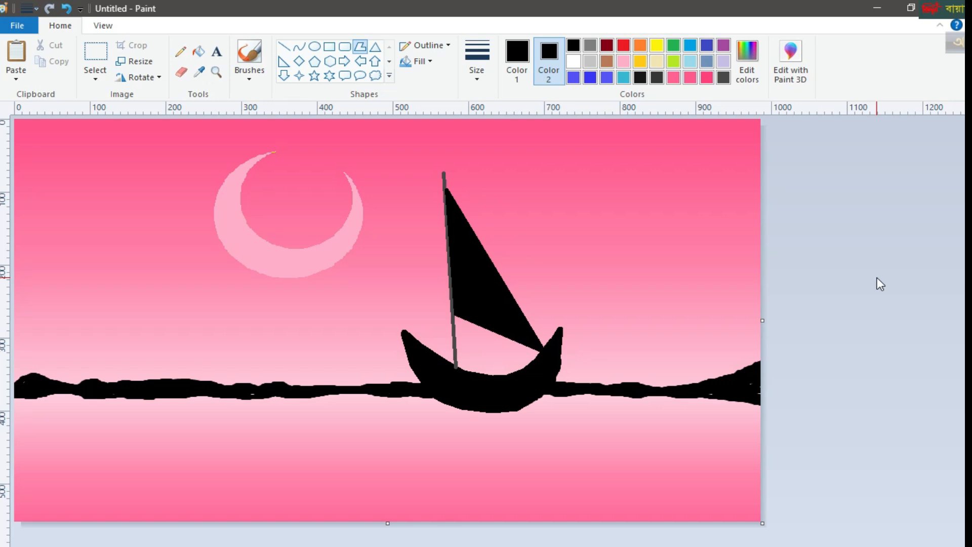
Extend the mast upward with a black line about 60 px long, and mix a custom grey of RGB 121, 121, 121
left_click(286, 49)
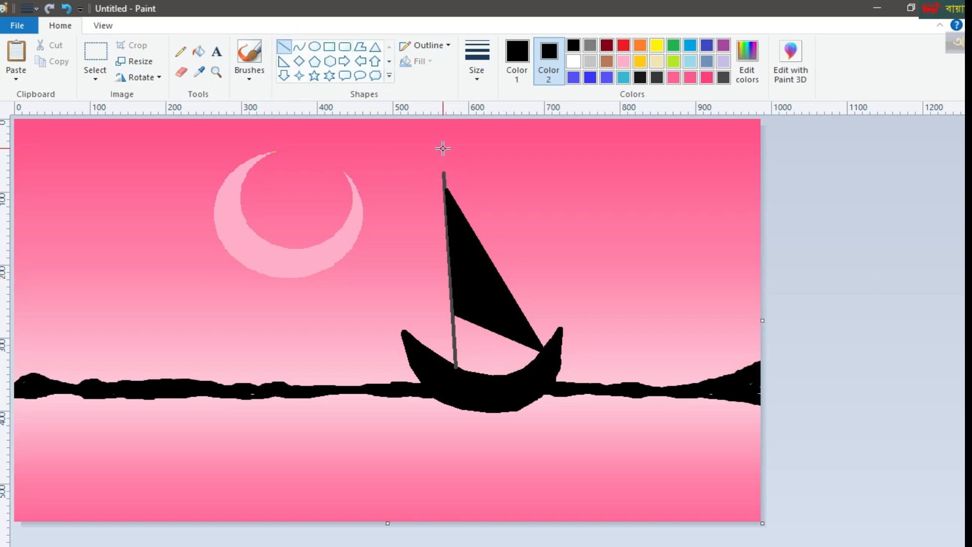
left_click_drag(443, 141, 443, 186)
left_click(722, 78)
left_click(747, 71)
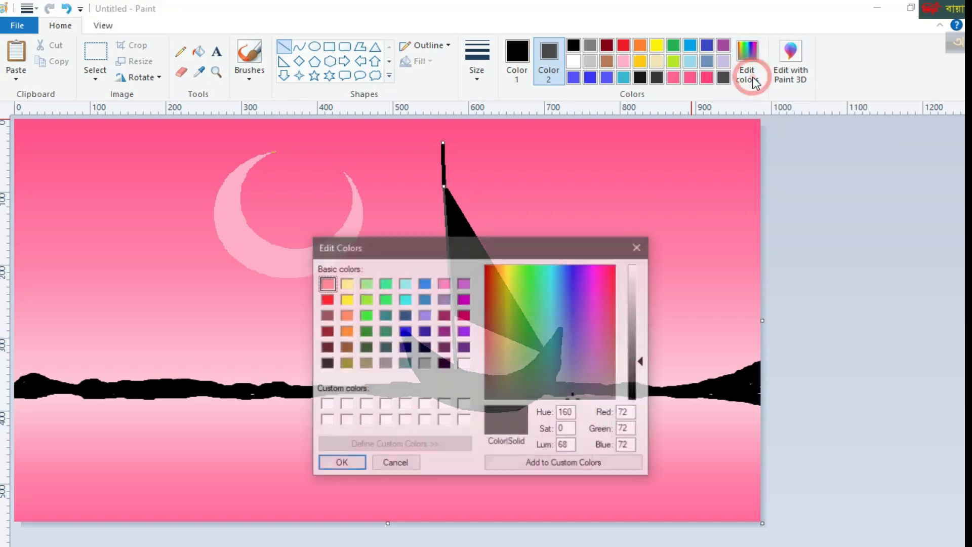
left_click_drag(646, 351, 642, 343)
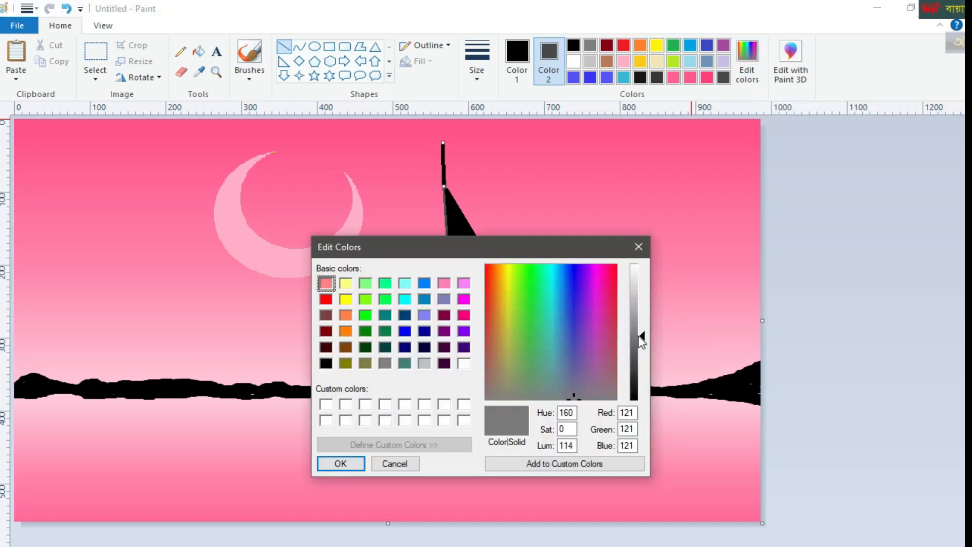
left_click(324, 465)
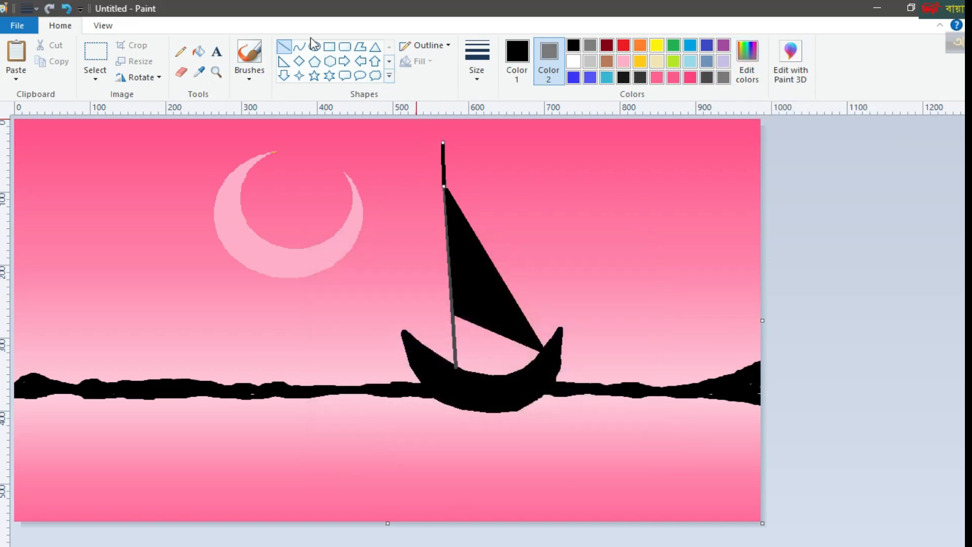
Draw a line about 295 px tall in the custom grey along the whole mast, and nudge it slightly left
left_click(288, 46)
left_click_drag(443, 143, 456, 368)
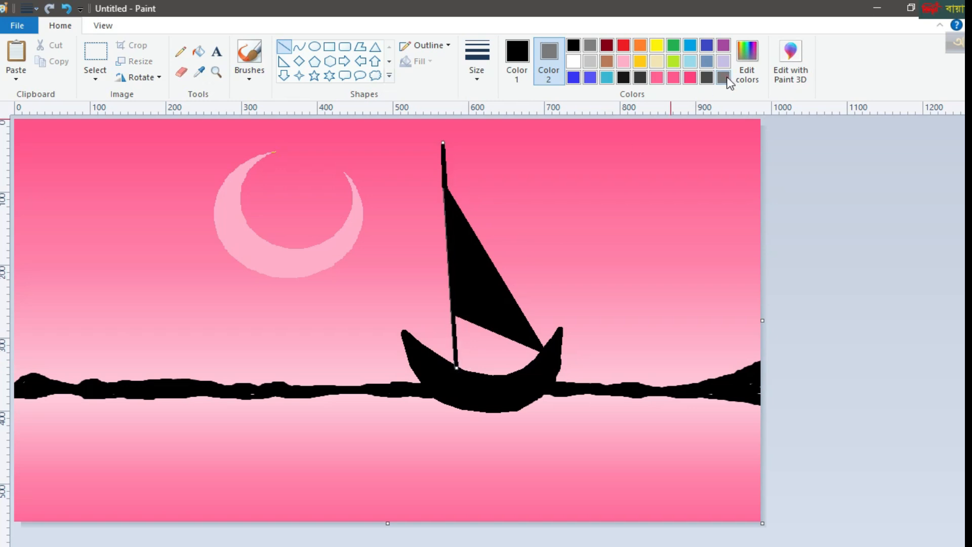
left_click(516, 57)
left_click(723, 77)
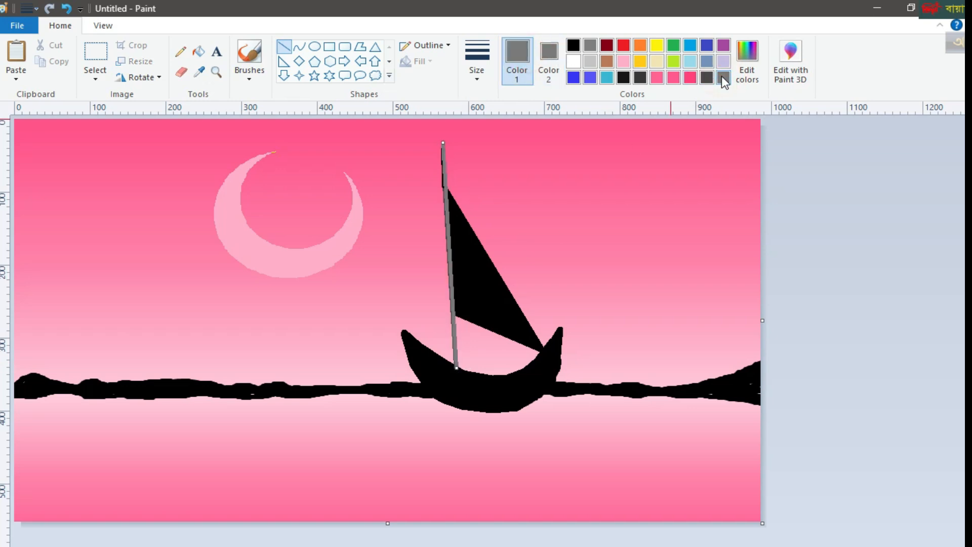
left_click_drag(450, 208, 445, 210)
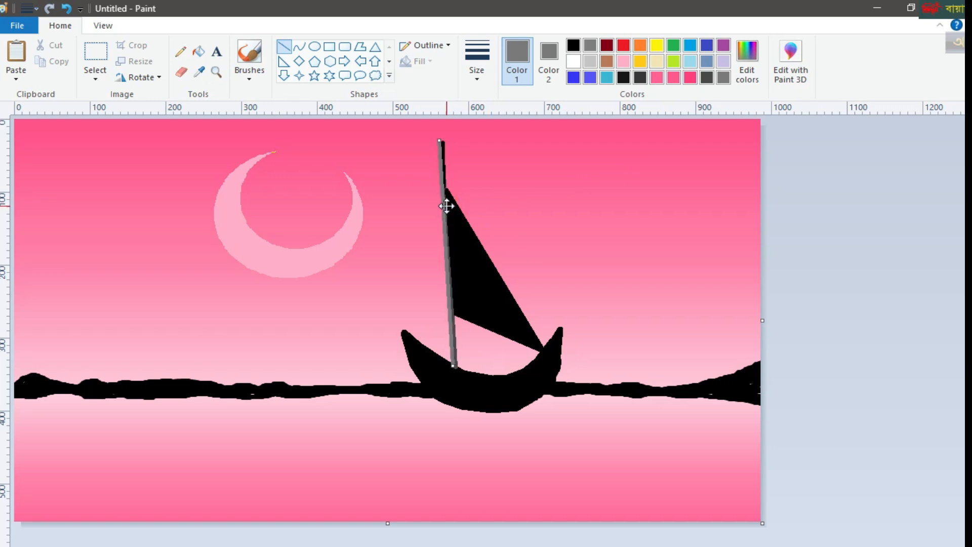
left_click(899, 276)
Draw two short horizontal black crossbars and one slanted black bar across the upper part of the mast
left_click(573, 45)
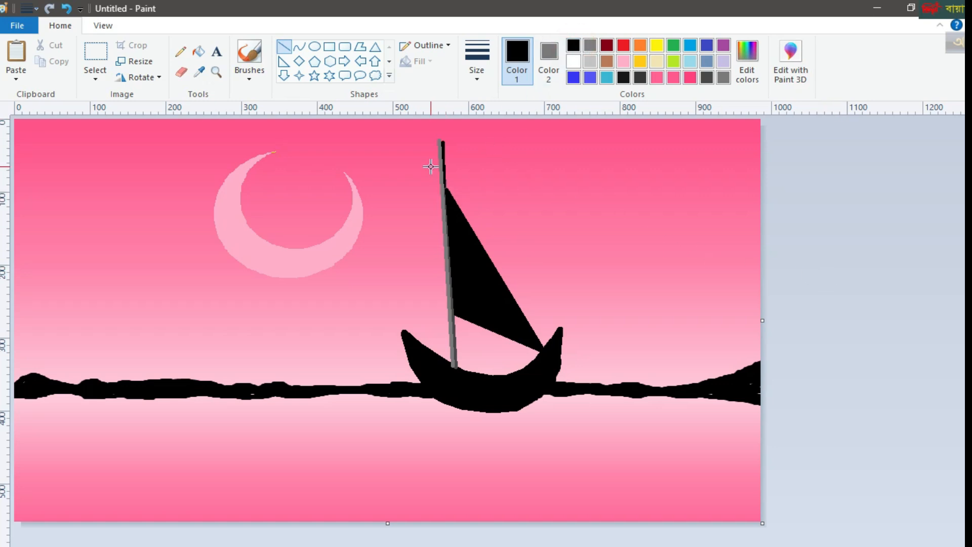
left_click_drag(436, 160, 456, 172)
left_click(818, 215)
left_click(856, 229)
left_click(66, 9)
left_click(66, 8)
mouse_move(435, 181)
left_mouse_down()
mouse_move(458, 181)
mouse_move(451, 165)
left_mouse_up()
left_click(883, 244)
mouse_move(452, 188)
left_mouse_down()
mouse_move(420, 216)
mouse_move(438, 209)
left_mouse_up()
left_click(875, 261)
Try a second, nearly vertical grey mast in the thickest line size left of the main mast, and undo it
left_click(725, 77)
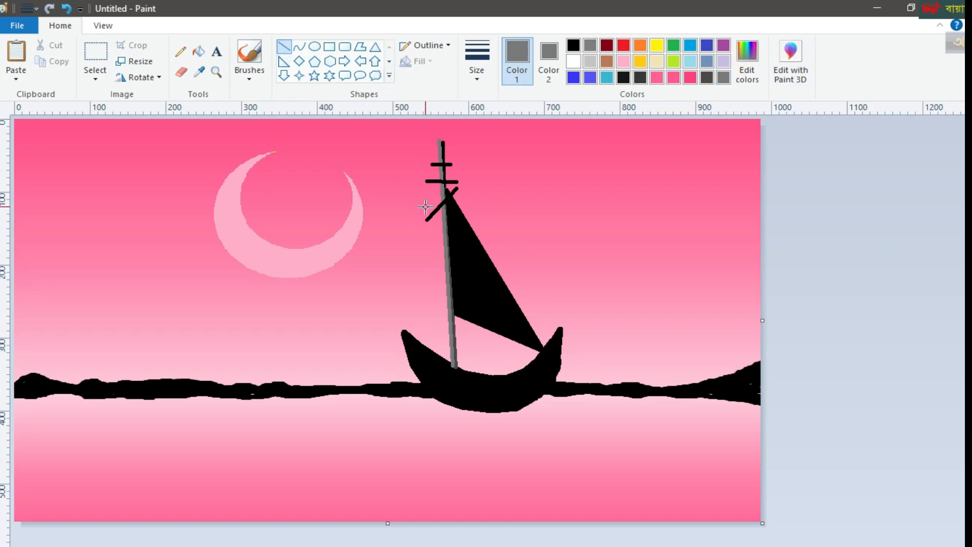
left_click_drag(431, 204, 433, 357)
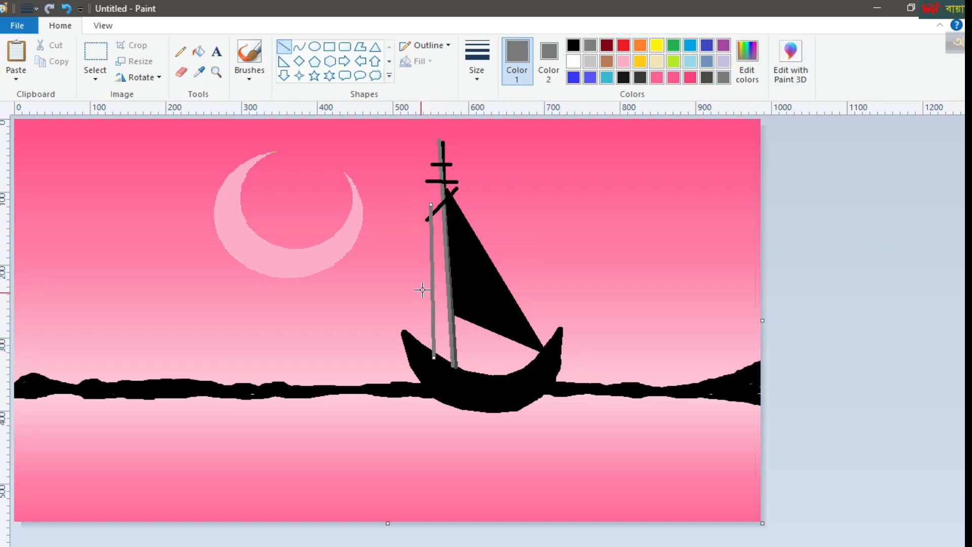
left_click_drag(434, 271, 438, 272)
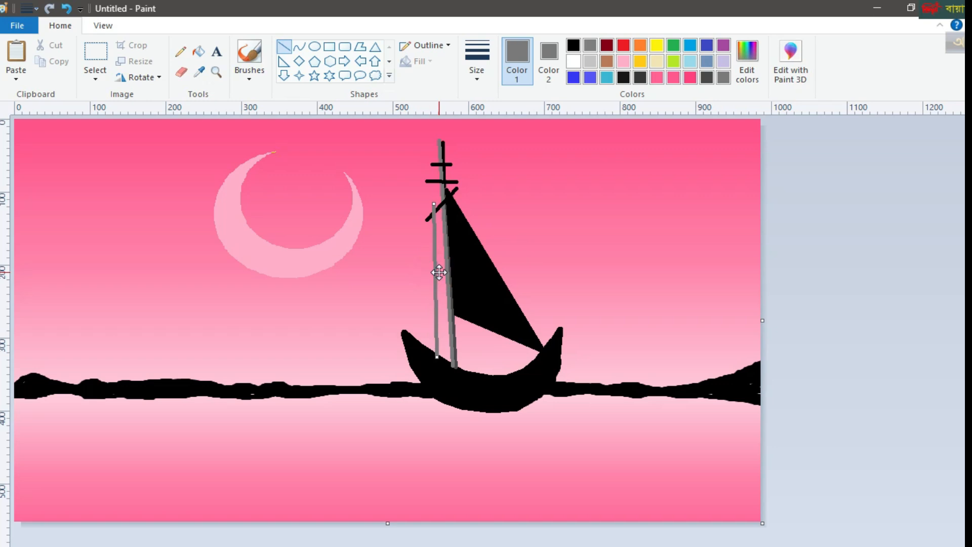
left_click_drag(434, 201, 434, 188)
left_click(476, 60)
left_click(512, 191)
left_click(882, 336)
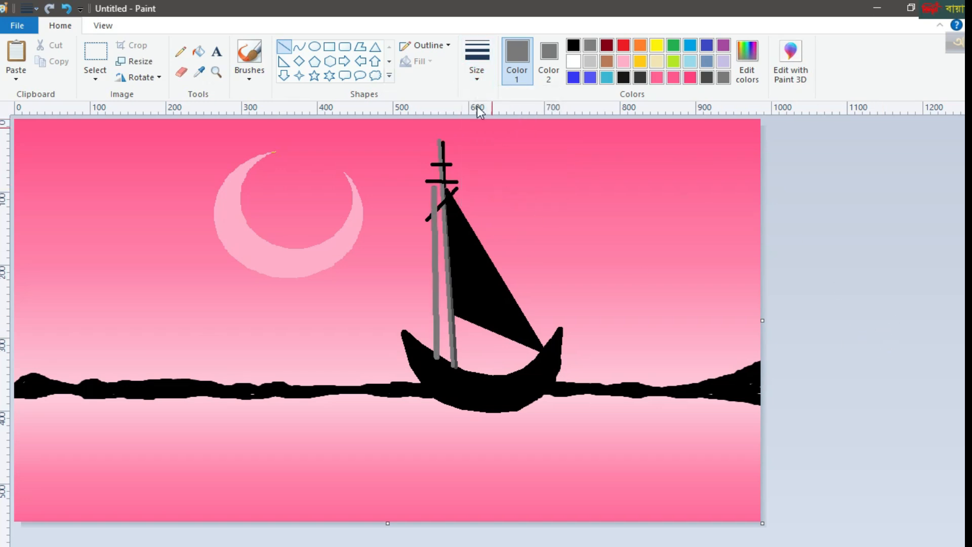
left_click(573, 45)
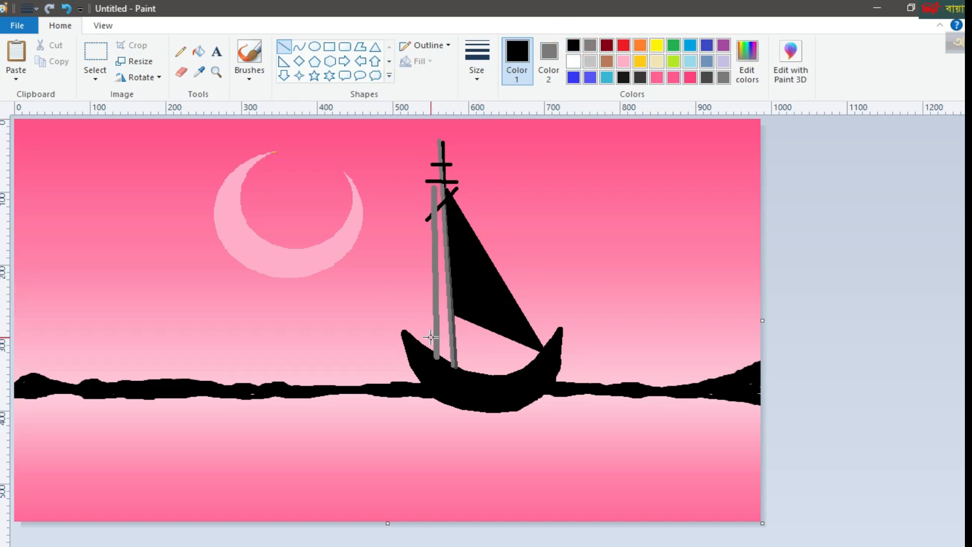
left_click(66, 9)
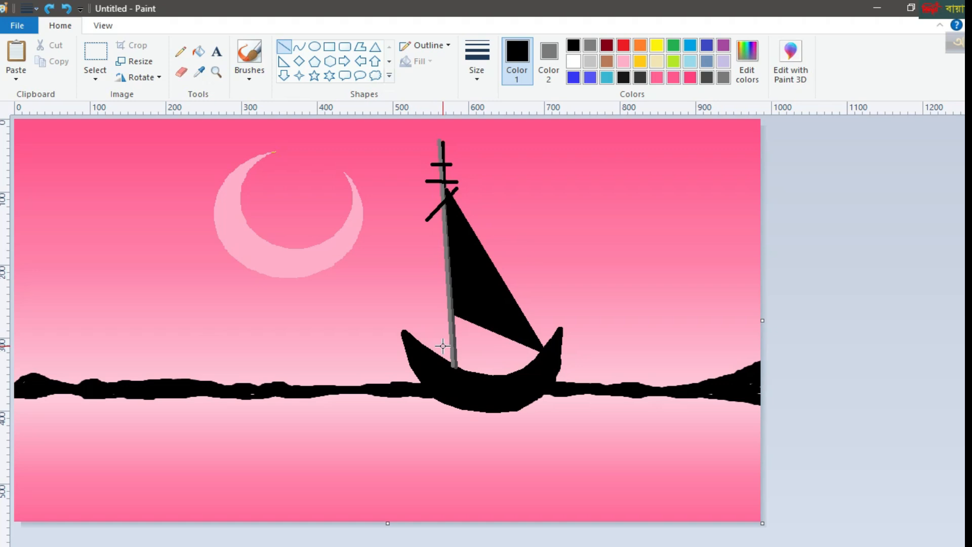
Draw a thinner horizontal black crossbar about 42 px wide across the foot of the mast, just above the deck
left_click_drag(441, 349, 462, 350)
left_click(477, 76)
left_click(505, 153)
mouse_move(444, 348)
left_mouse_down()
mouse_move(435, 347)
mouse_move(452, 340)
mouse_move(434, 342)
left_mouse_up()
left_click(769, 319)
Draw a second grey mast about 230 px tall in the thickest line size, parallel to the left side of the main mast
left_click(724, 78)
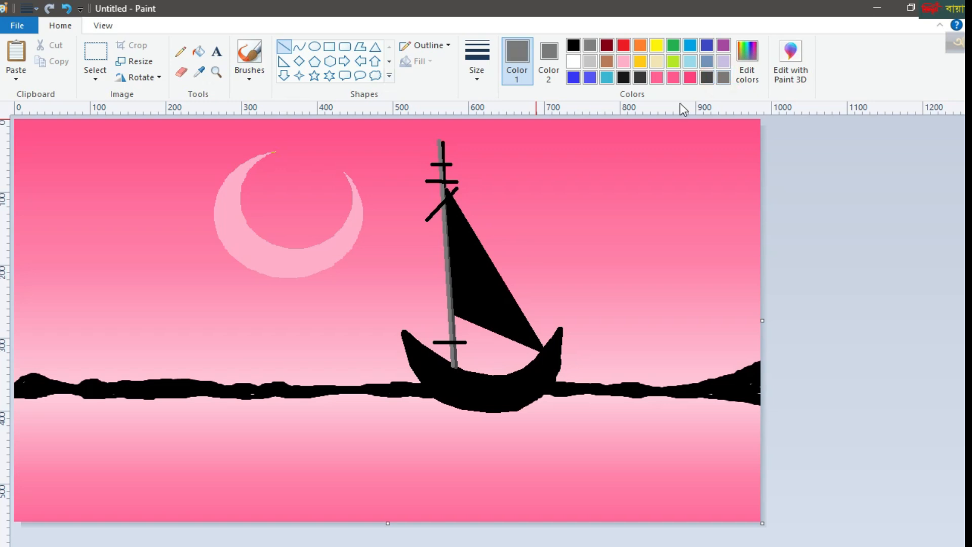
left_click(477, 70)
left_click(511, 188)
left_click_drag(435, 195, 446, 362)
left_click_drag(434, 194, 434, 189)
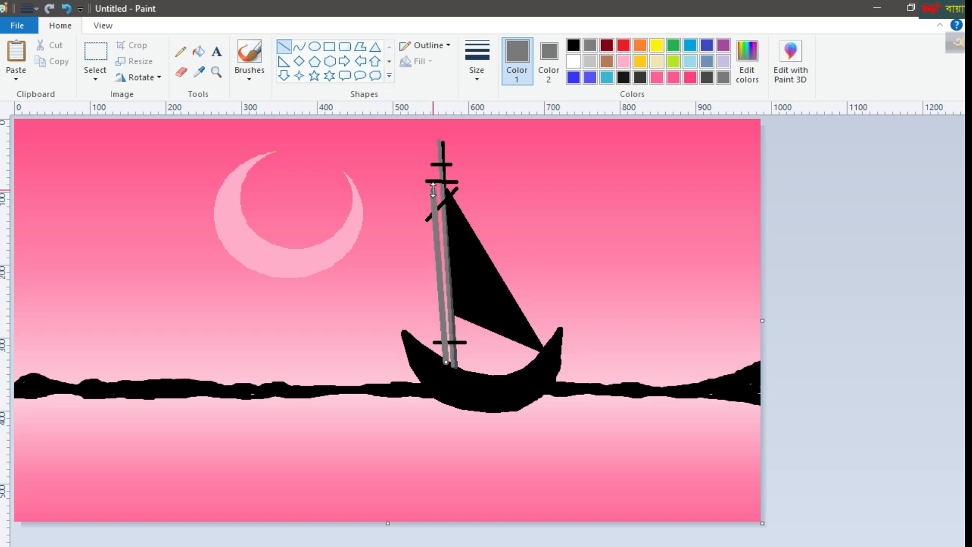
left_click(965, 399)
Pencil thin grey dashed lines just inside the boat's hull along the deck curve and both sides
left_click(180, 51)
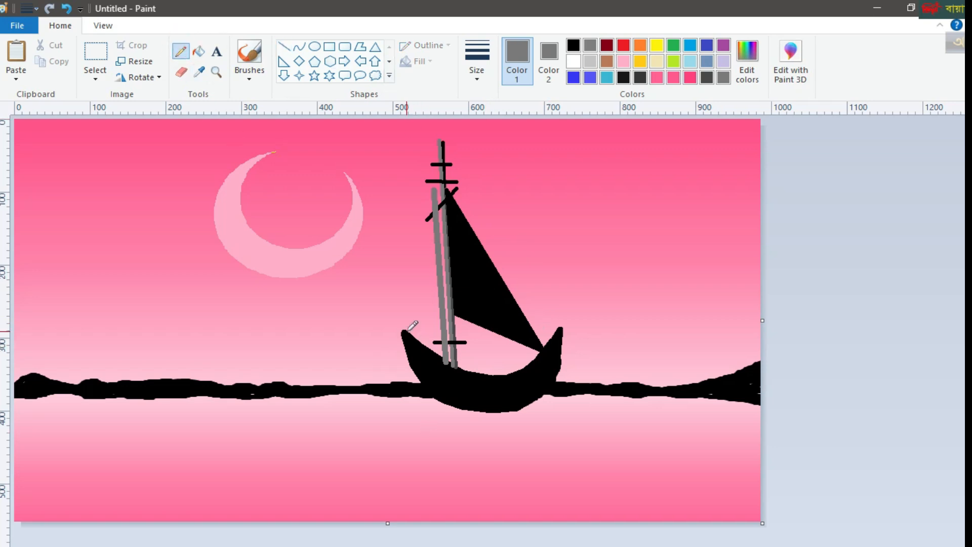
mouse_move(405, 334)
left_mouse_down()
mouse_move(458, 370)
mouse_move(496, 379)
mouse_move(535, 365)
mouse_move(560, 330)
left_mouse_up()
left_click_drag(405, 338, 415, 362)
left_click_drag(418, 371, 444, 401)
left_click_drag(561, 335, 561, 344)
left_click_drag(551, 384, 537, 398)
Brush a broad grey shadow on the water beneath the boat, and darken it with dark grey strokes
left_click(249, 76)
left_click(340, 126)
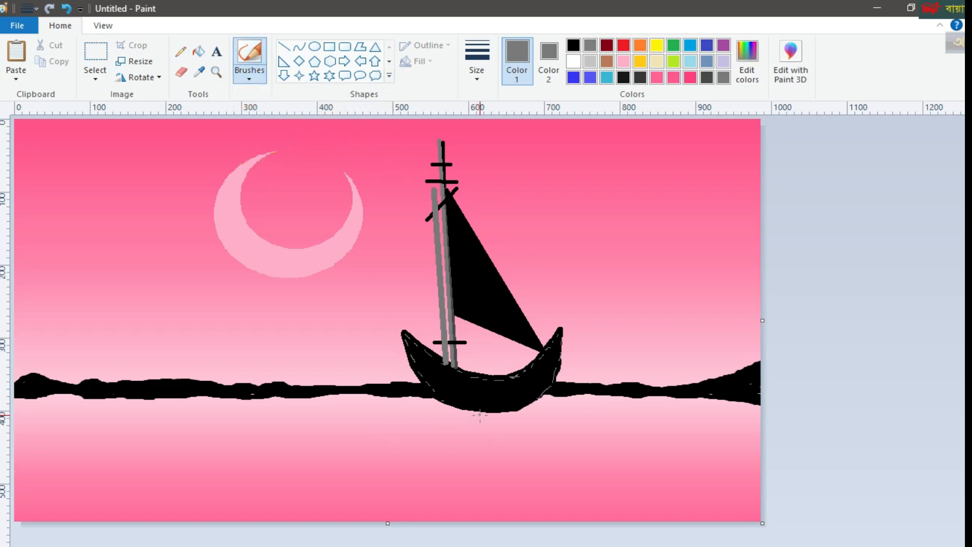
mouse_move(480, 415)
left_mouse_down()
mouse_move(416, 407)
mouse_move(538, 418)
mouse_move(504, 415)
mouse_move(556, 403)
mouse_move(507, 416)
mouse_move(381, 400)
mouse_move(457, 418)
mouse_move(526, 418)
mouse_move(560, 414)
left_mouse_up()
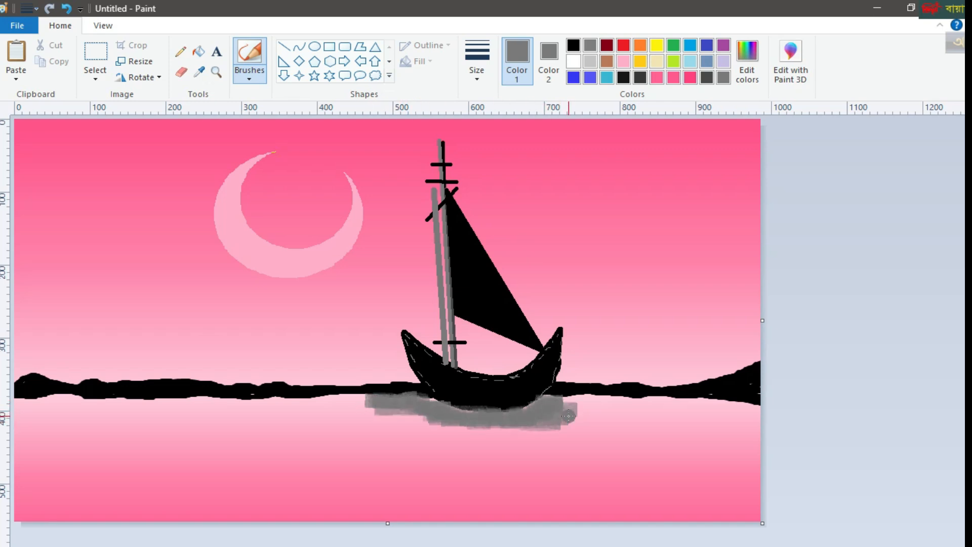
left_click(706, 77)
mouse_move(425, 402)
left_mouse_down()
mouse_move(387, 389)
mouse_move(426, 406)
mouse_move(550, 409)
mouse_move(547, 398)
mouse_move(397, 402)
mouse_move(469, 419)
mouse_move(542, 422)
mouse_move(536, 407)
mouse_move(583, 403)
mouse_move(527, 414)
mouse_move(359, 402)
left_mouse_up()
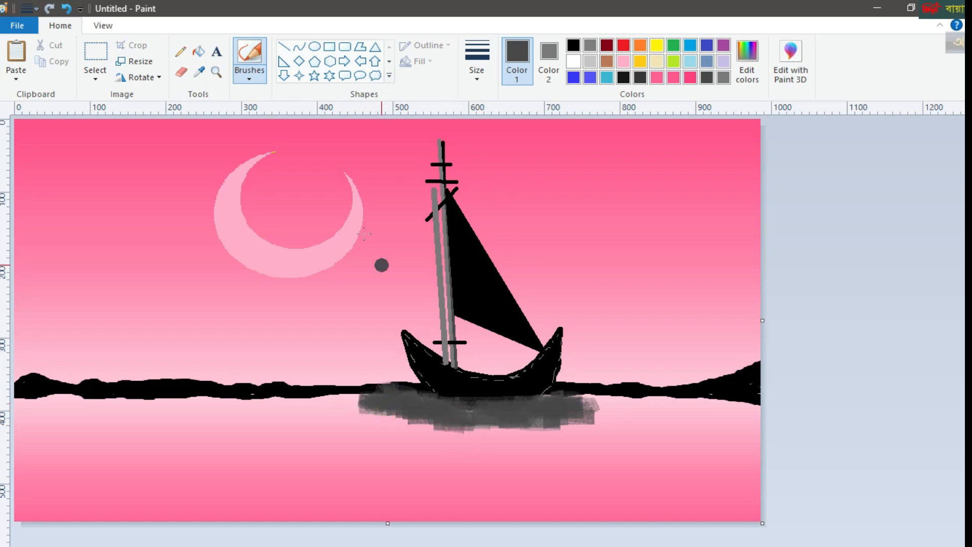
Widen the boat's shadow with thin horizontal dark grey strokes on both sides and below, using a smaller brush size
left_click(477, 74)
left_click(500, 136)
mouse_move(369, 400)
left_mouse_down()
mouse_move(328, 404)
mouse_move(447, 432)
mouse_move(582, 430)
mouse_move(579, 408)
mouse_move(589, 396)
mouse_move(572, 395)
mouse_move(613, 405)
mouse_move(592, 405)
left_mouse_up()
mouse_move(571, 421)
left_mouse_down()
mouse_move(490, 432)
mouse_move(516, 436)
mouse_move(506, 441)
left_mouse_up()
left_click_drag(628, 398, 531, 426)
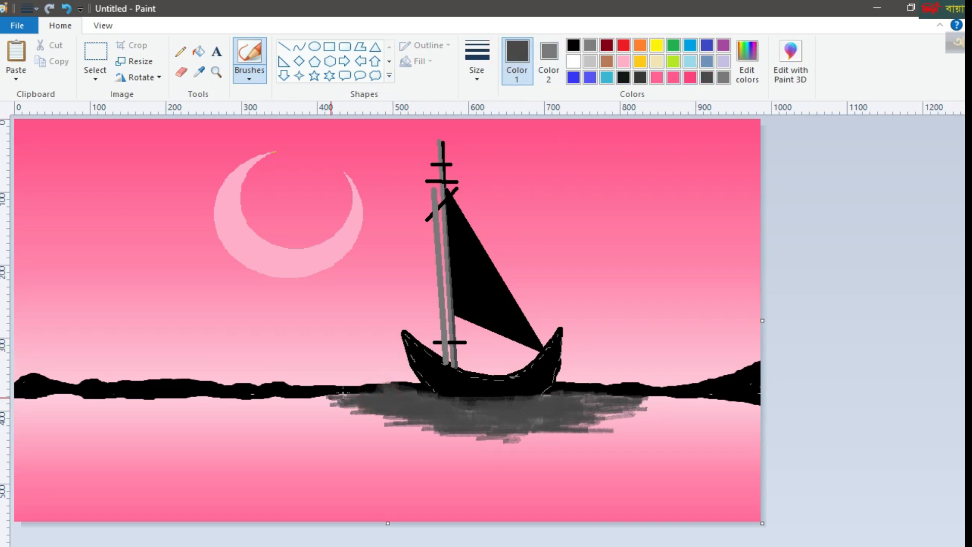
Texture the boat's shadow with horizontal near-black brush strokes, and soften its outer edges with light pink strokes
left_click(624, 78)
mouse_move(344, 398)
left_mouse_down()
mouse_move(506, 403)
mouse_move(602, 390)
mouse_move(631, 400)
left_mouse_up()
mouse_move(397, 411)
left_mouse_down()
mouse_move(500, 408)
mouse_move(475, 408)
left_mouse_up()
left_click_drag(602, 410, 520, 403)
mouse_move(633, 401)
left_mouse_down()
mouse_move(592, 424)
mouse_move(389, 421)
left_mouse_up()
mouse_move(627, 424)
left_mouse_down()
mouse_move(450, 421)
mouse_move(635, 422)
mouse_move(541, 417)
left_mouse_up()
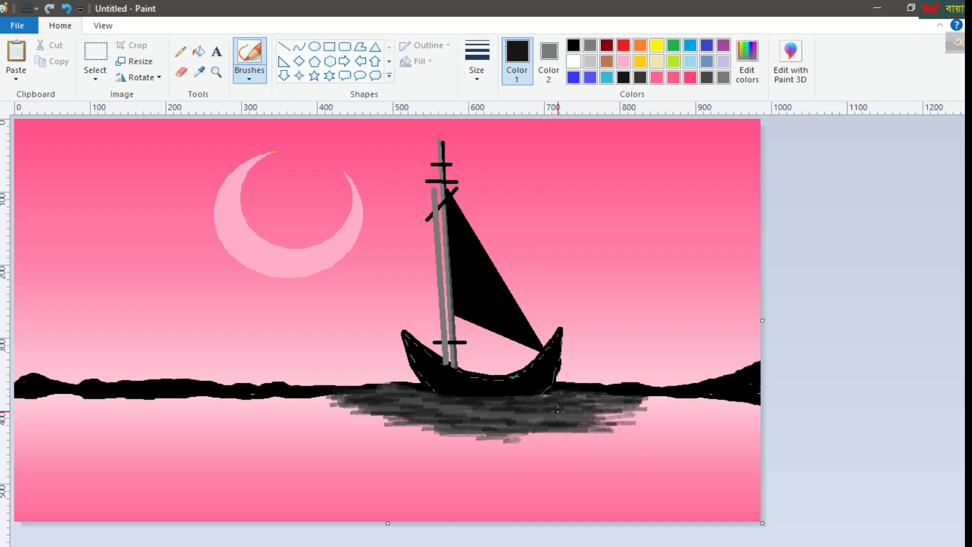
left_click(623, 62)
mouse_move(339, 397)
left_mouse_down()
mouse_move(395, 417)
mouse_move(383, 426)
mouse_move(523, 438)
mouse_move(620, 431)
mouse_move(628, 407)
mouse_move(698, 393)
left_mouse_up()
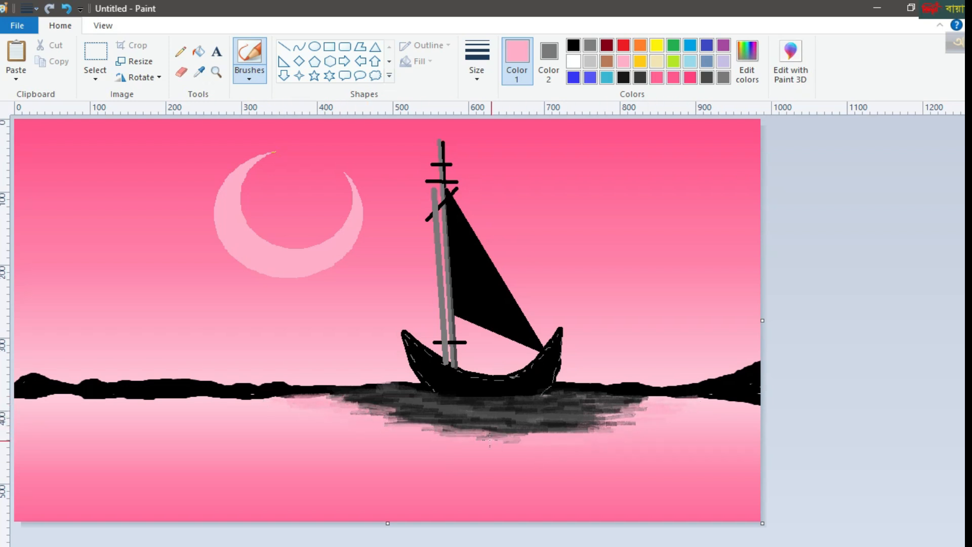
left_click(673, 77)
mouse_move(354, 403)
left_mouse_down()
mouse_move(294, 401)
mouse_move(371, 408)
mouse_move(392, 419)
mouse_move(331, 412)
mouse_move(410, 429)
mouse_move(355, 424)
mouse_move(431, 427)
mouse_move(383, 435)
mouse_move(512, 433)
mouse_move(475, 441)
left_mouse_up()
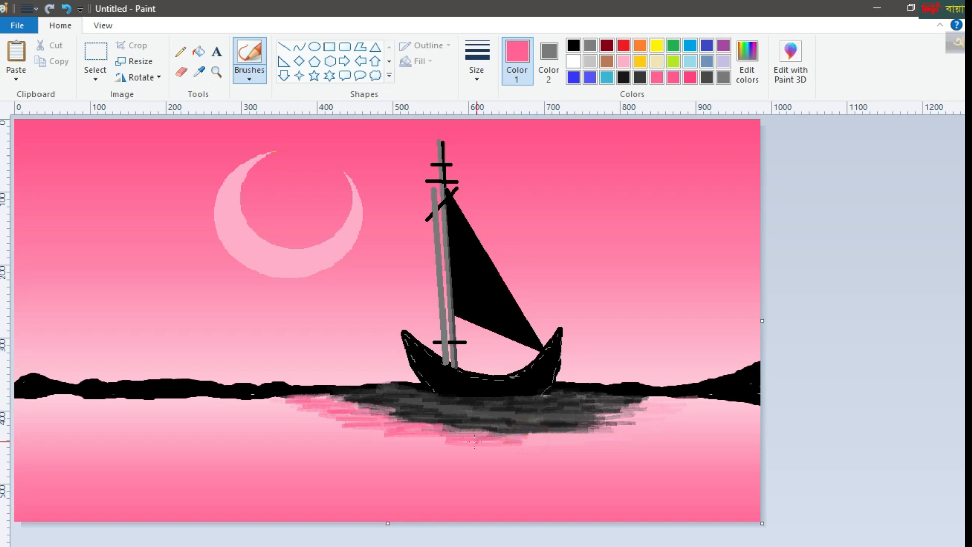
left_click(69, 9)
left_click(69, 9)
left_click(68, 8)
left_click(68, 8)
Streak the outer edges of the boat's shadow with thin dark pink strokes in the smallest brush size
left_click(476, 69)
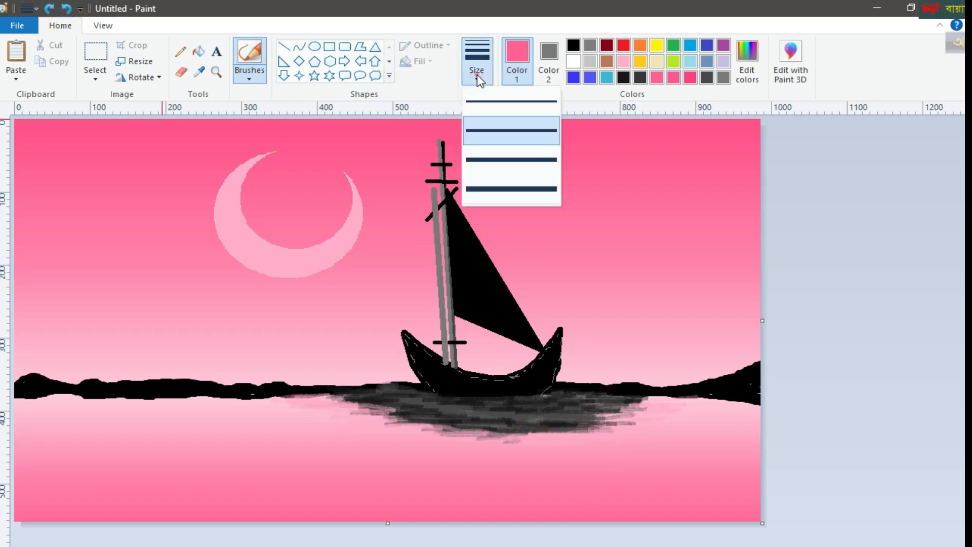
left_click(498, 102)
left_click_drag(296, 394, 433, 426)
mouse_move(503, 433)
left_mouse_down()
mouse_move(554, 439)
mouse_move(649, 401)
left_mouse_up()
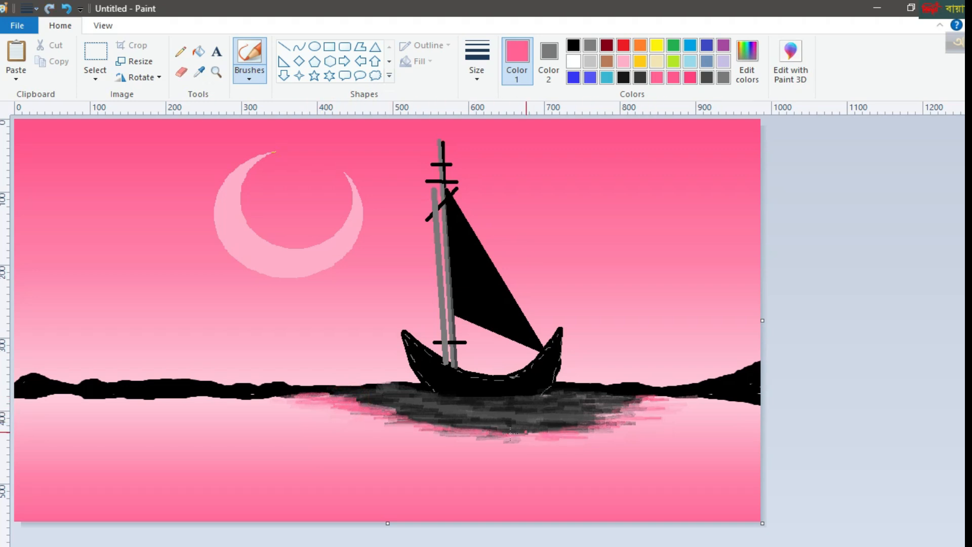
mouse_move(246, 395)
left_mouse_down()
mouse_move(454, 437)
mouse_move(607, 440)
mouse_move(650, 403)
left_mouse_up()
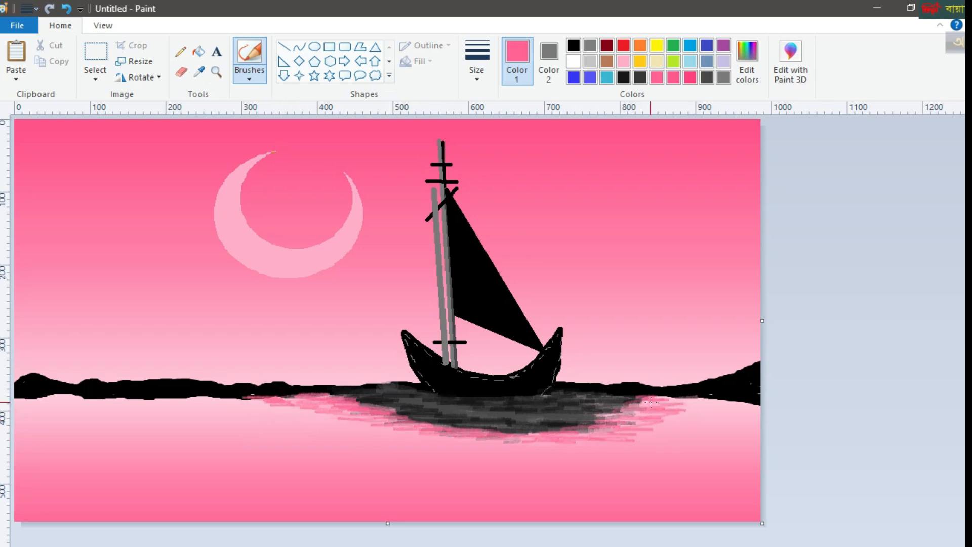
left_click(66, 8)
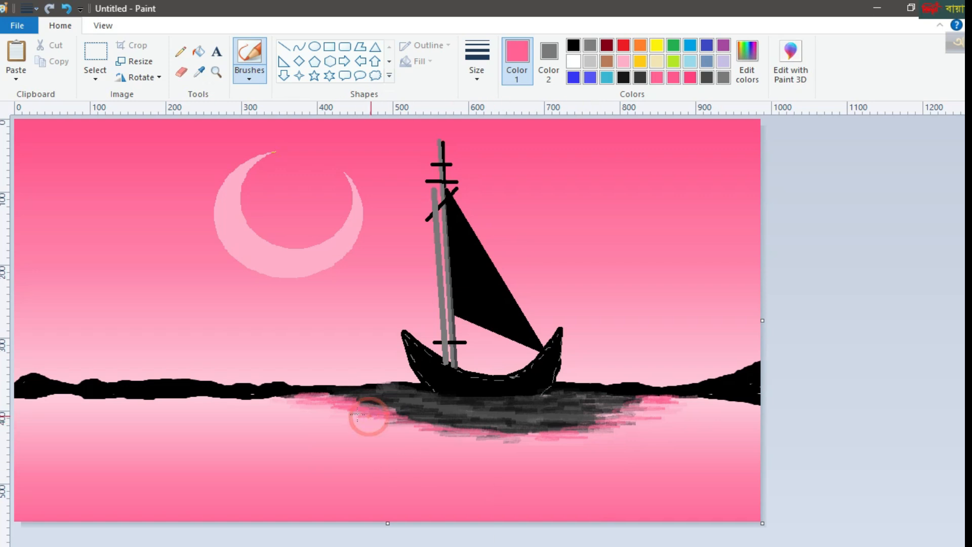
Pencil fine dark pink lines around the shadow's edges, and near-black and dark grey lines across its middle
left_click(180, 52)
mouse_move(315, 397)
left_mouse_down()
mouse_move(299, 394)
mouse_move(420, 426)
mouse_move(529, 434)
mouse_move(622, 421)
mouse_move(668, 400)
mouse_move(634, 401)
left_mouse_up()
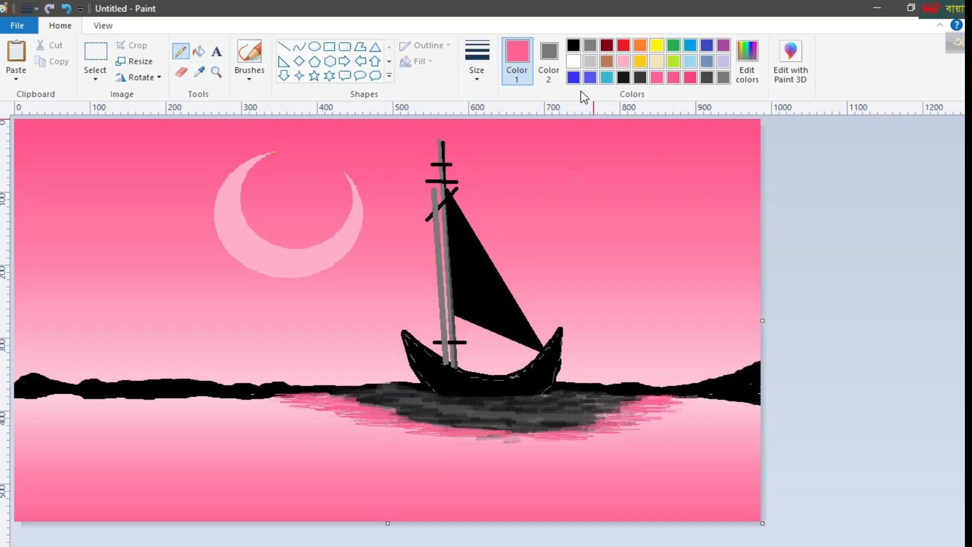
left_click(624, 77)
mouse_move(467, 397)
left_mouse_down()
mouse_move(515, 408)
mouse_move(462, 403)
mouse_move(600, 400)
mouse_move(396, 397)
mouse_move(607, 403)
left_mouse_up()
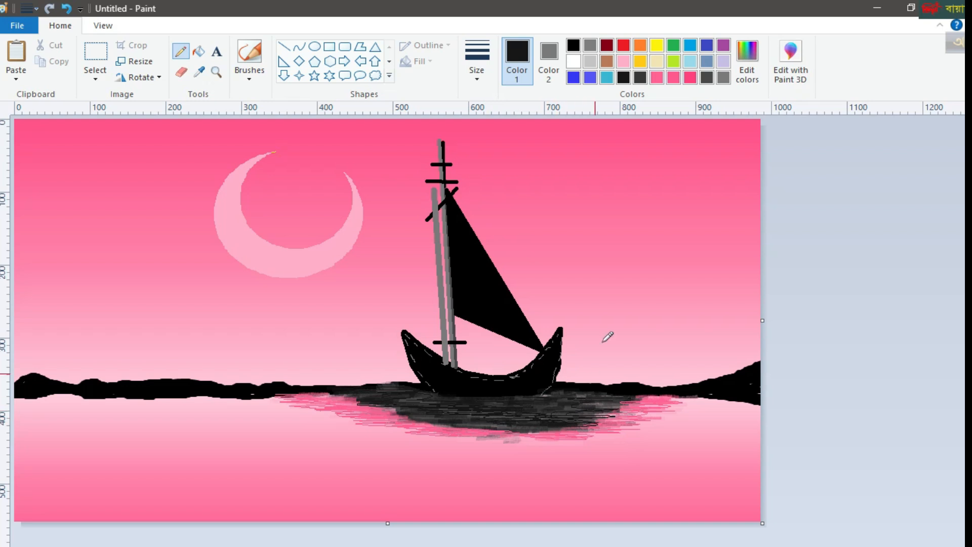
left_click(723, 77)
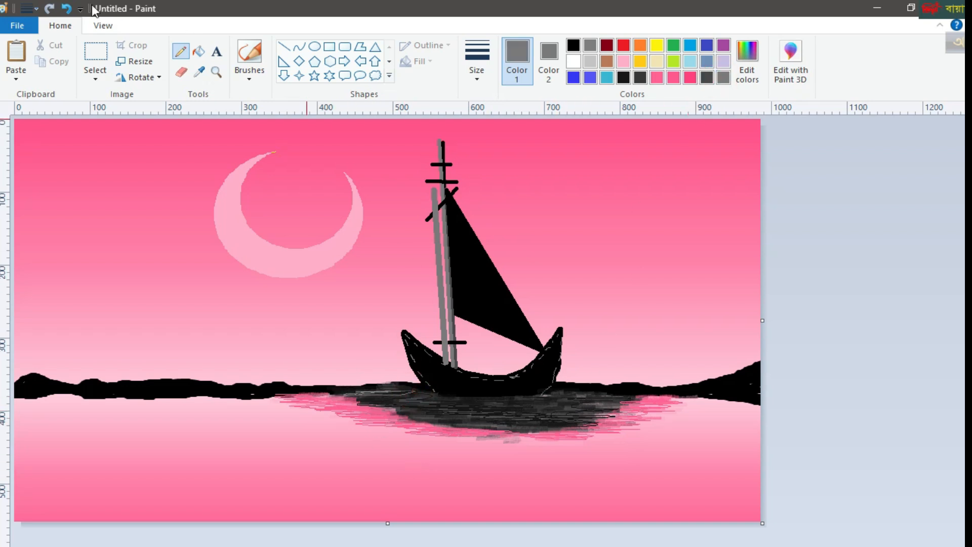
left_click(65, 9)
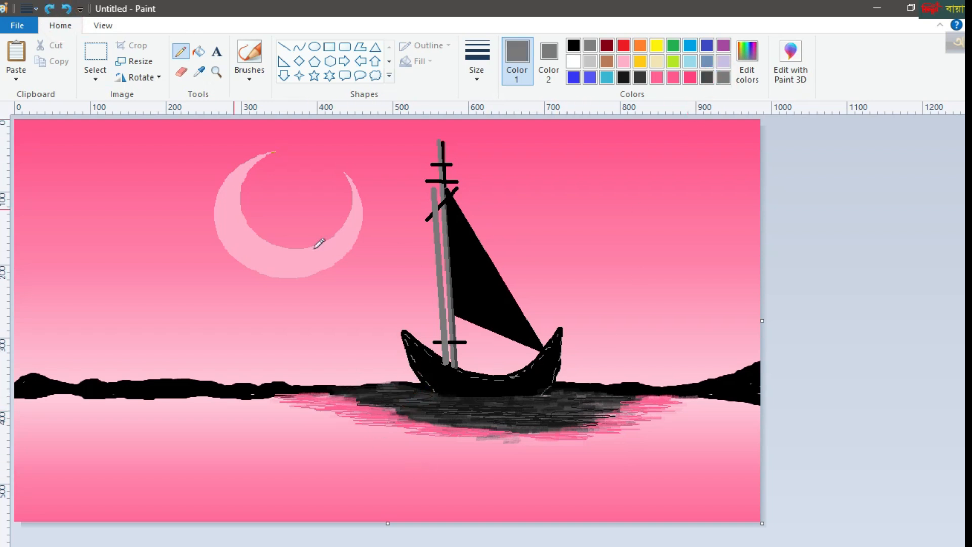
left_click(707, 76)
mouse_move(355, 393)
left_mouse_down()
mouse_move(484, 411)
mouse_move(570, 404)
mouse_move(441, 393)
mouse_move(570, 393)
left_mouse_up()
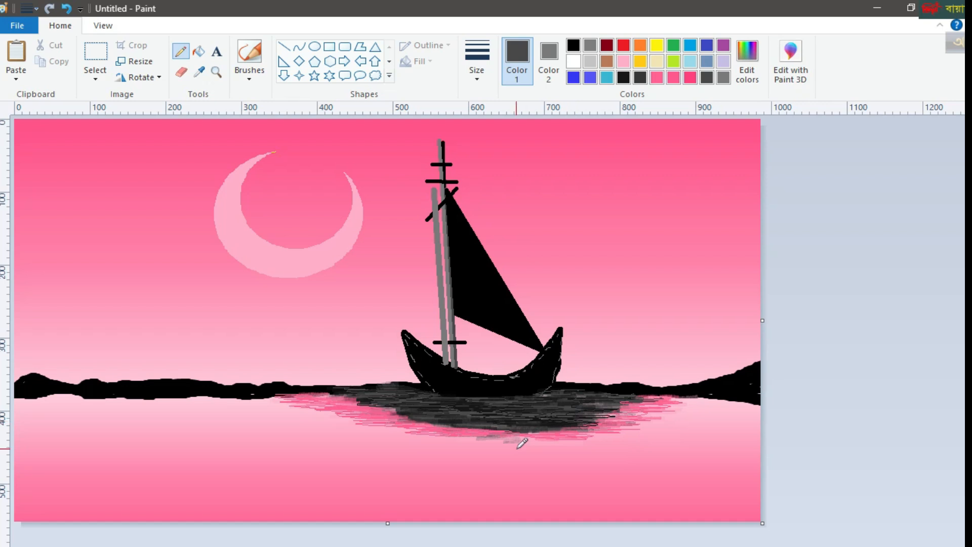
Draw a thick black upright post about 85 px tall across the left tip of the boat's hull
left_click(285, 47)
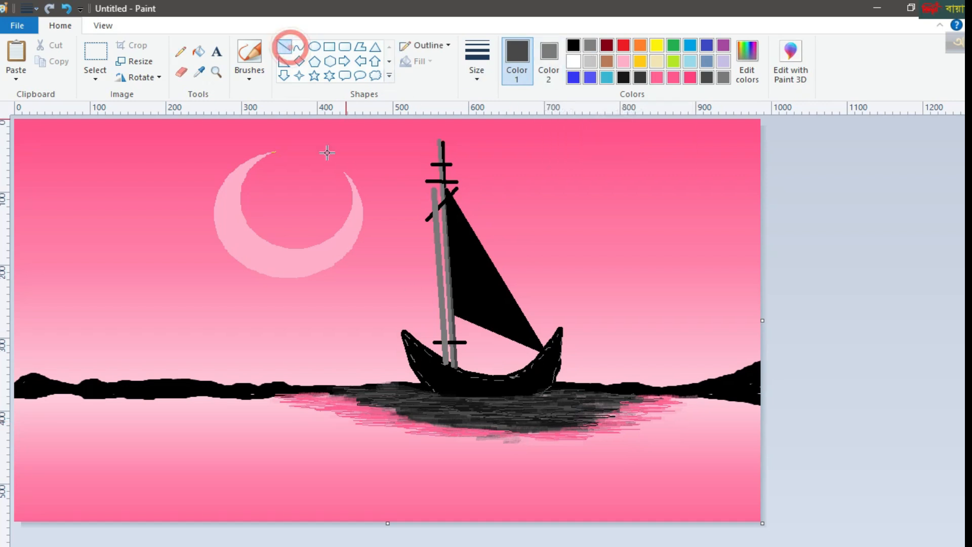
left_click_drag(412, 321, 409, 385)
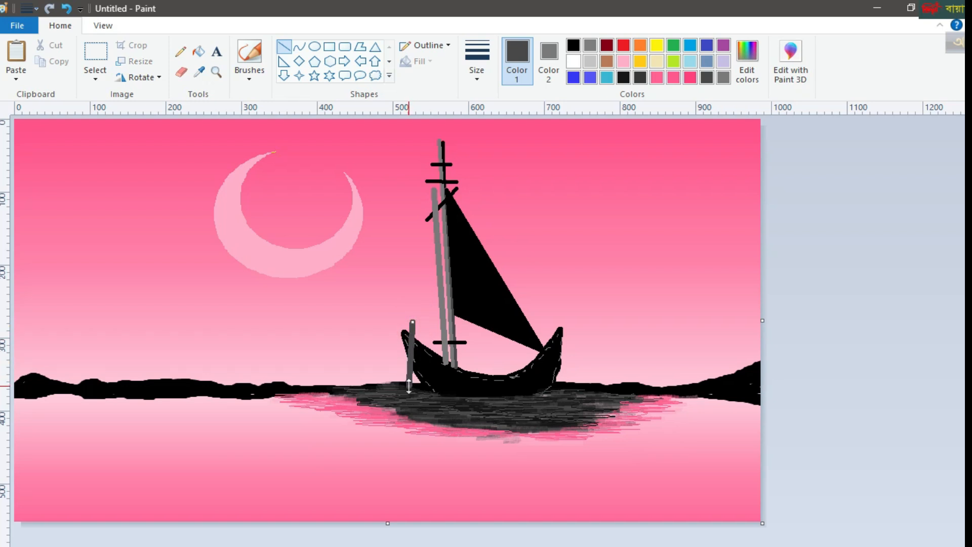
left_click(573, 45)
left_click(461, 422)
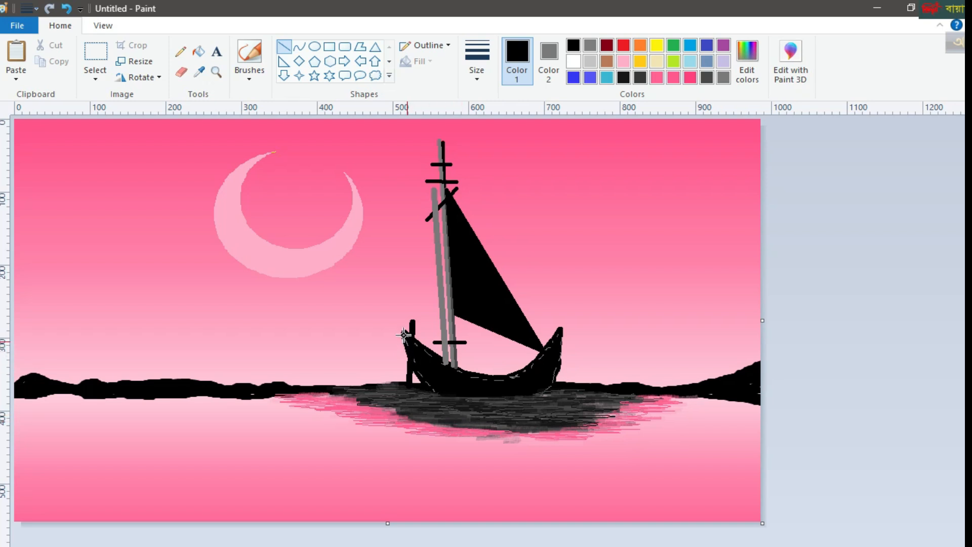
Pencil a row of small grey rings along the boat's hull from end to end, using the thickest pencil size
left_click(181, 51)
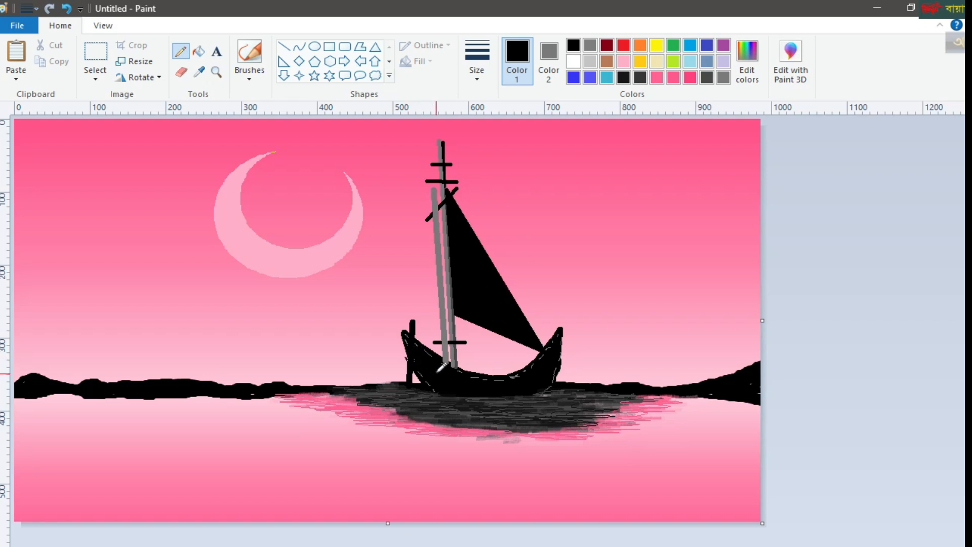
left_click(476, 75)
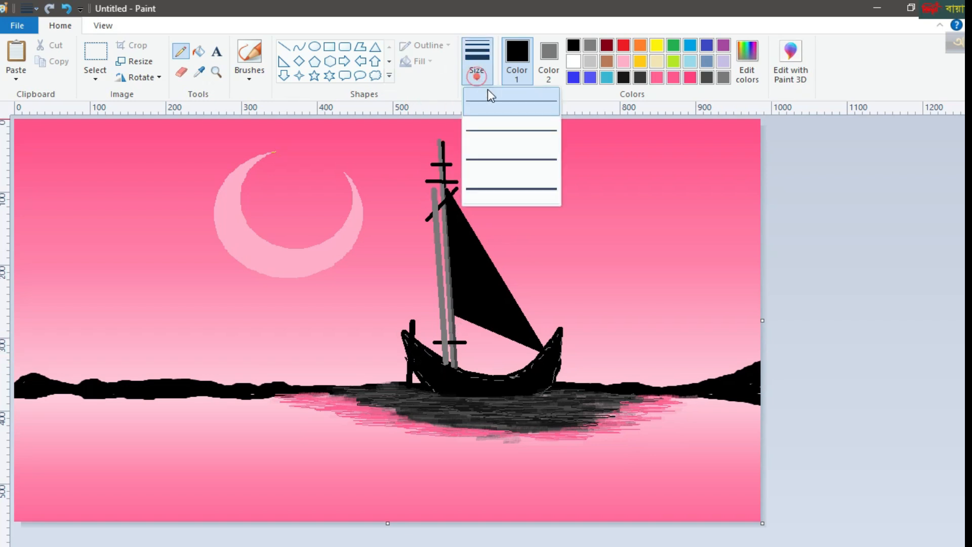
left_click(522, 192)
left_click(723, 77)
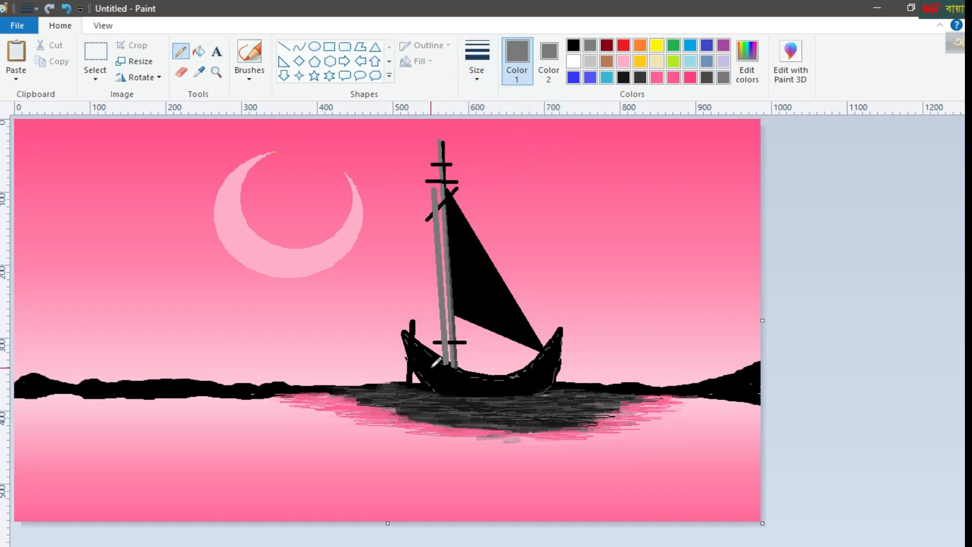
left_click(66, 8)
left_click_drag(417, 356, 417, 356)
left_click(429, 364)
left_click_drag(446, 375, 446, 375)
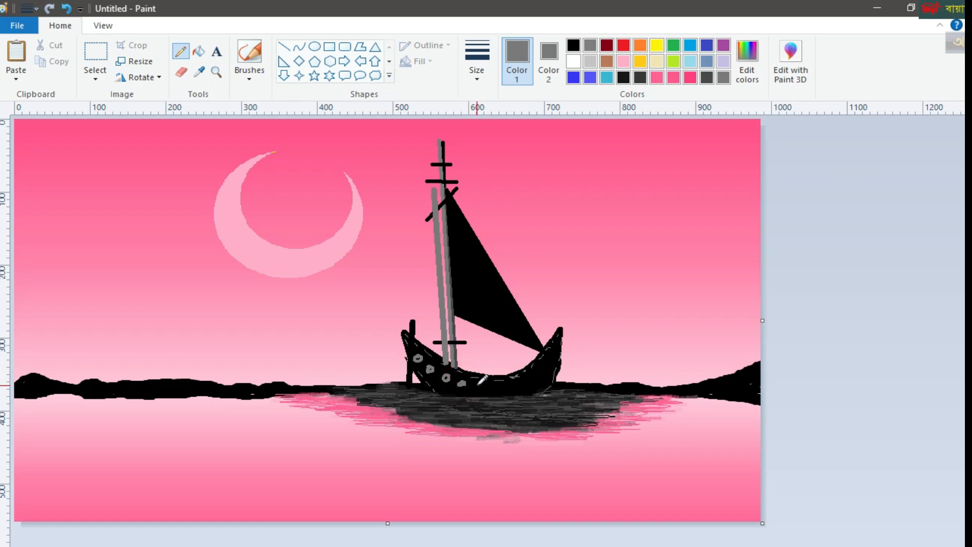
left_click_drag(497, 385, 534, 375)
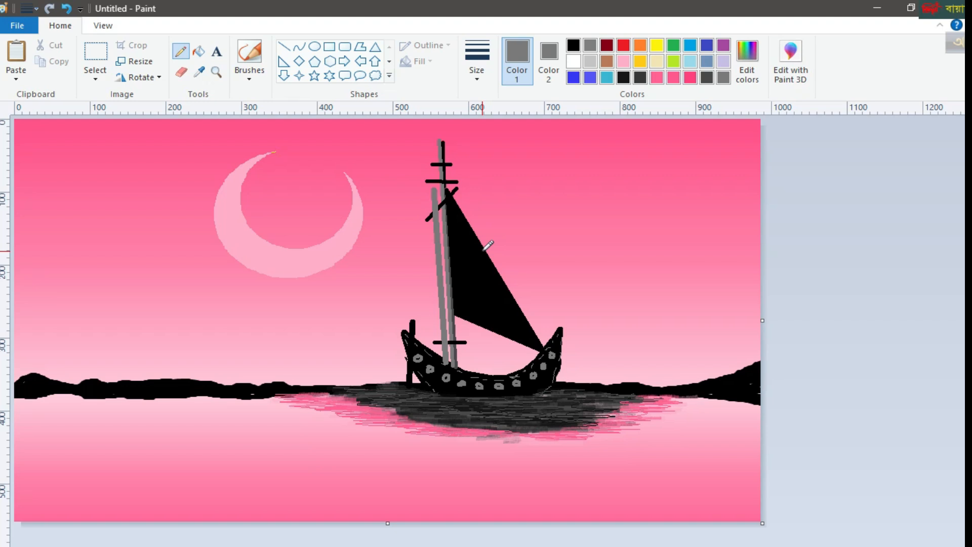
Brush a wavy dark pink bank of bushes along the painting's bottom edge, rising towards both corners
left_click(674, 77)
left_click(249, 81)
left_click(337, 133)
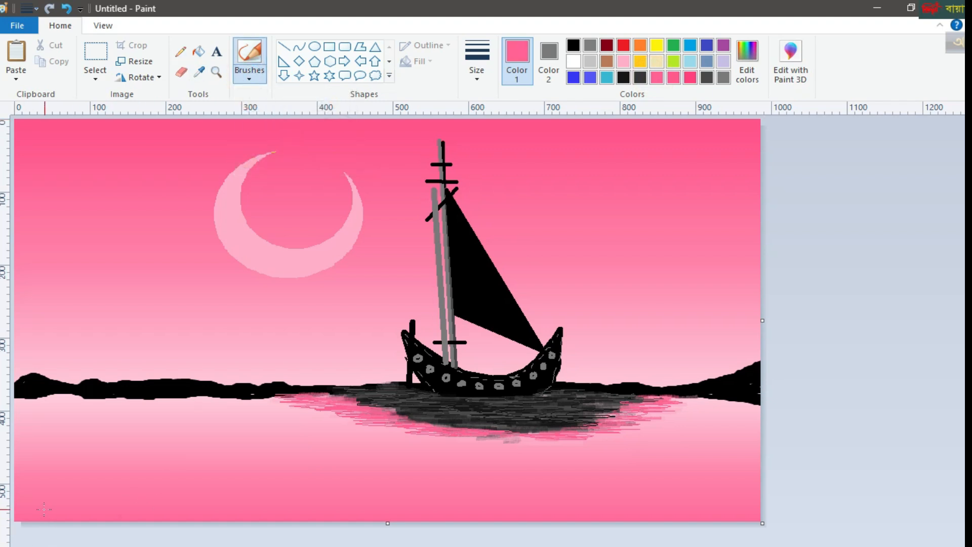
mouse_move(33, 511)
left_mouse_down()
mouse_move(51, 526)
mouse_move(56, 518)
mouse_move(14, 505)
mouse_move(105, 512)
mouse_move(79, 495)
mouse_move(69, 497)
mouse_move(246, 511)
left_mouse_up()
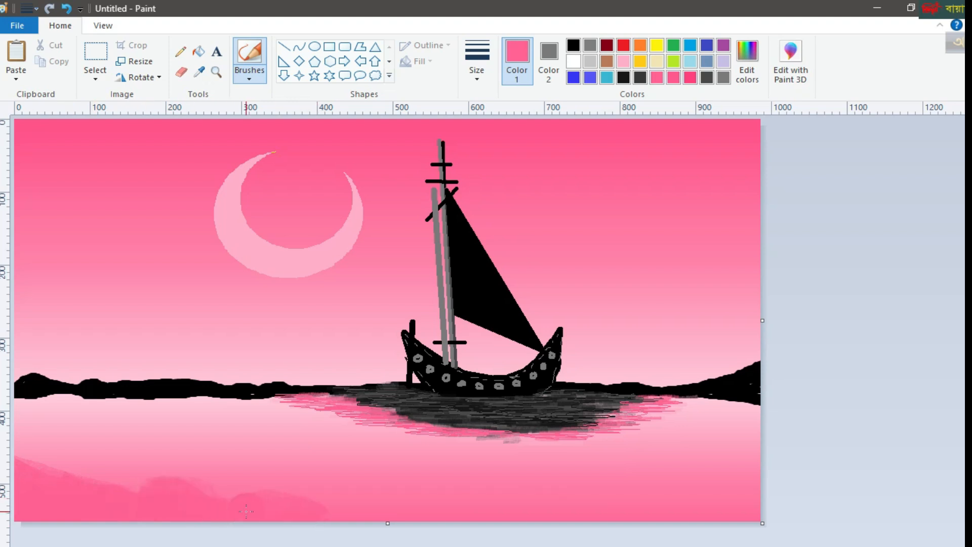
left_click_drag(428, 521, 382, 518)
mouse_move(472, 543)
left_mouse_down()
mouse_move(480, 525)
mouse_move(463, 512)
mouse_move(390, 521)
mouse_move(634, 527)
mouse_move(749, 468)
mouse_move(740, 494)
left_mouse_up()
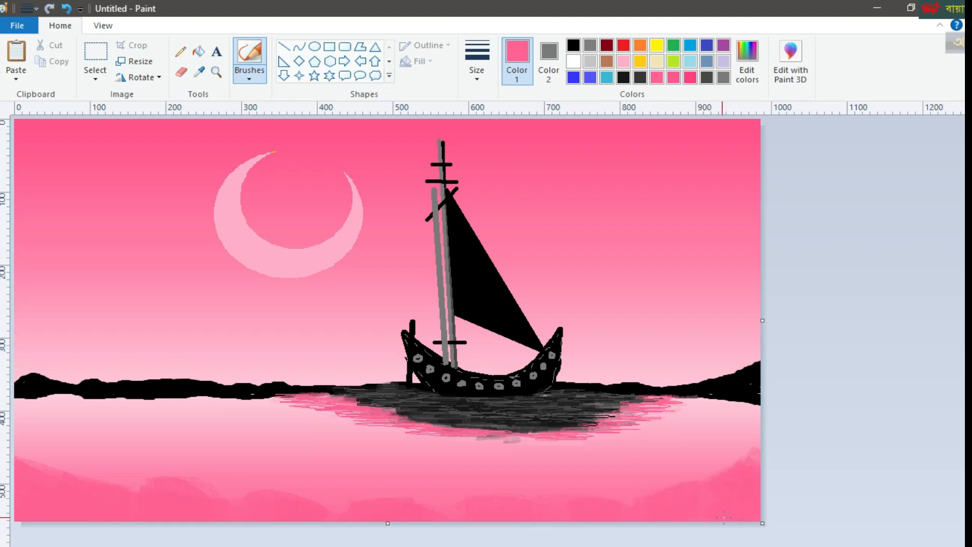
Even out the patchy areas of the pink bank with a different brush in the same dark pink
left_click(249, 76)
left_click(275, 133)
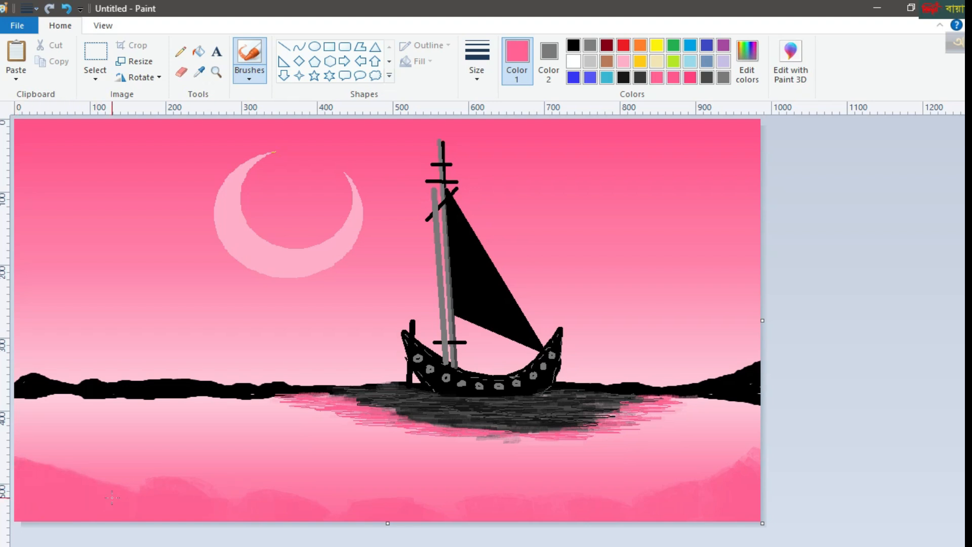
left_click_drag(155, 489, 248, 516)
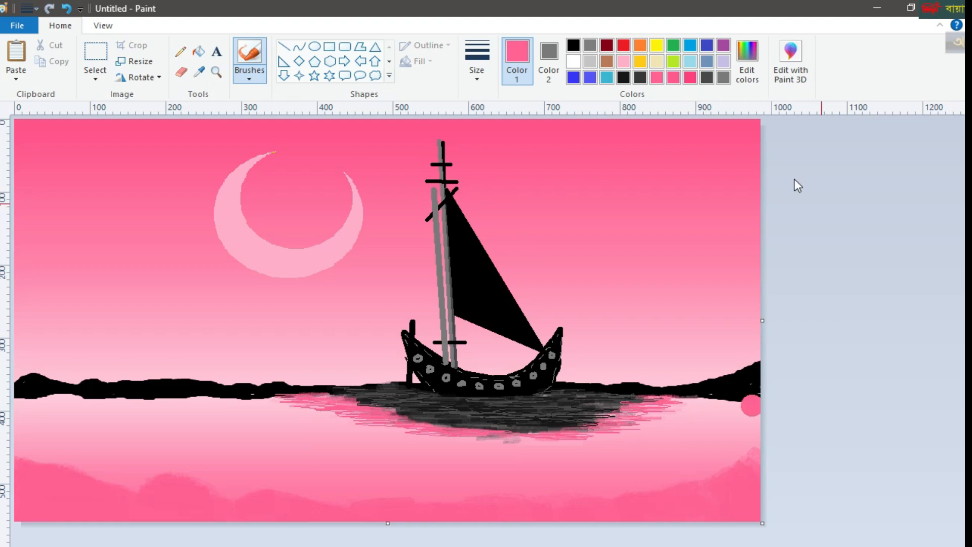
Scatter small light pink pencil dots across the whole sky as stars
left_click(573, 61)
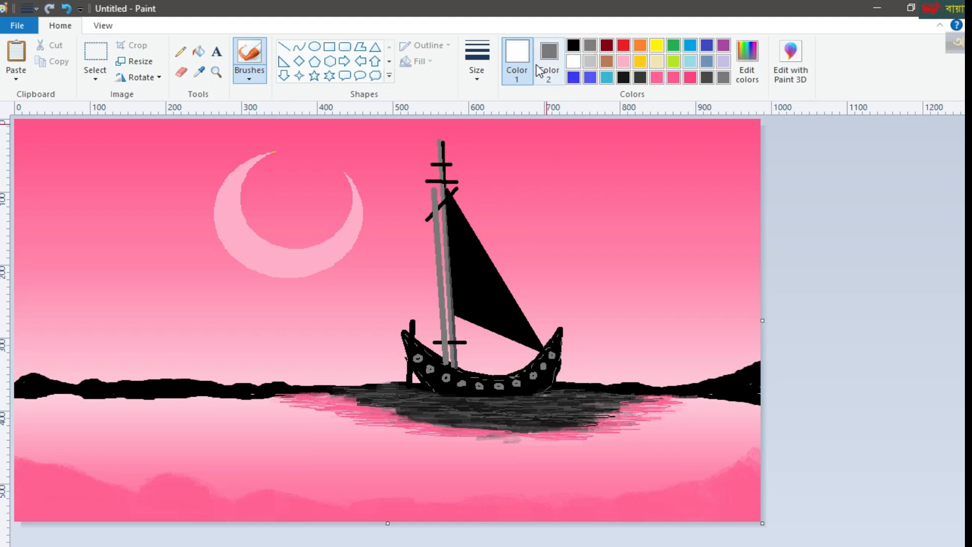
left_click(180, 51)
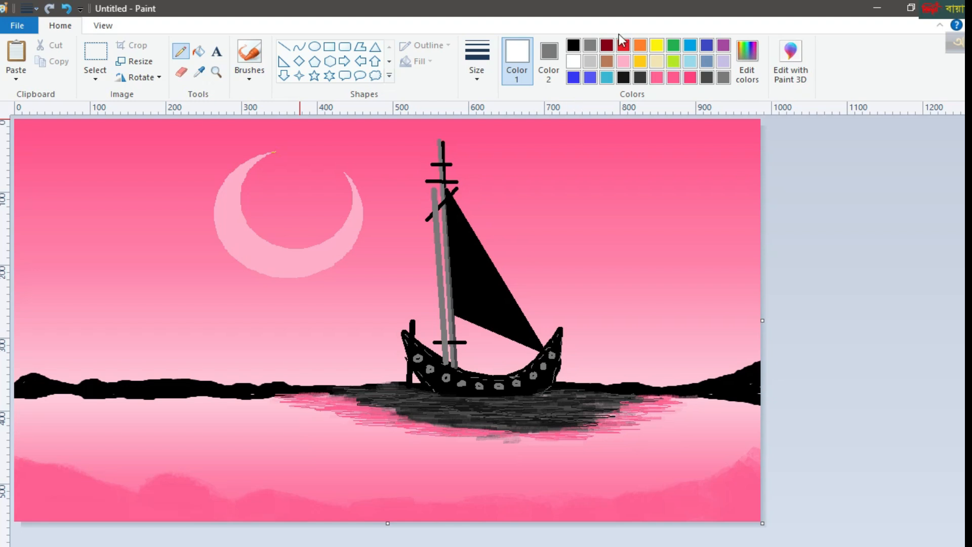
left_click(623, 62)
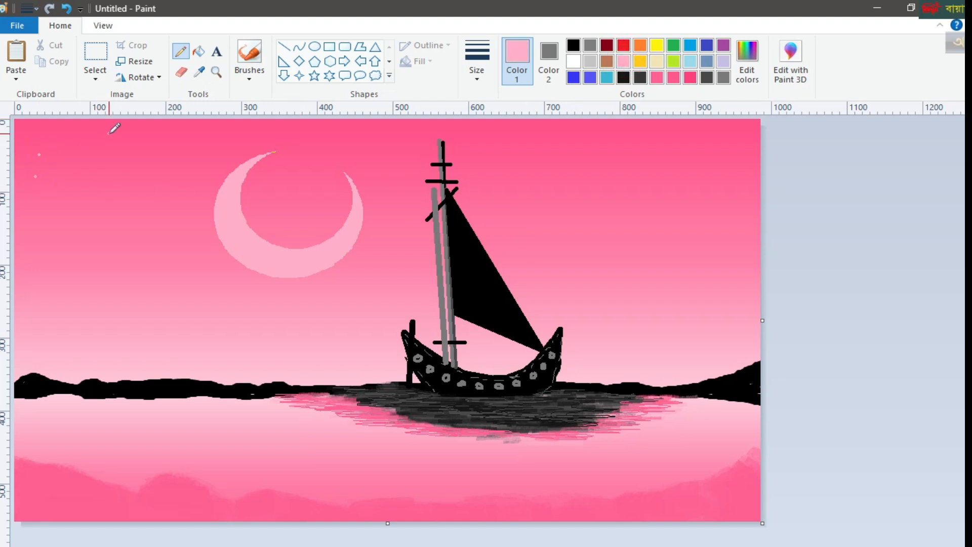
left_click(58, 199)
left_click(41, 213)
left_click(308, 136)
left_click(294, 181)
left_click(606, 246)
left_click(526, 232)
left_click(469, 172)
left_click(476, 138)
left_click(529, 185)
left_click(620, 184)
left_click(627, 125)
left_click(77, 300)
left_click(100, 268)
left_click(118, 231)
left_click(89, 191)
left_click(175, 218)
left_click(311, 198)
left_click(396, 182)
left_click(597, 263)
left_click(555, 184)
left_click(596, 134)
left_click(664, 154)
left_click(754, 181)
left_click(743, 225)
left_click(667, 252)
Pencil thin dark pink grass blades along the upper outline of the pink bank from left to right
left_click(674, 76)
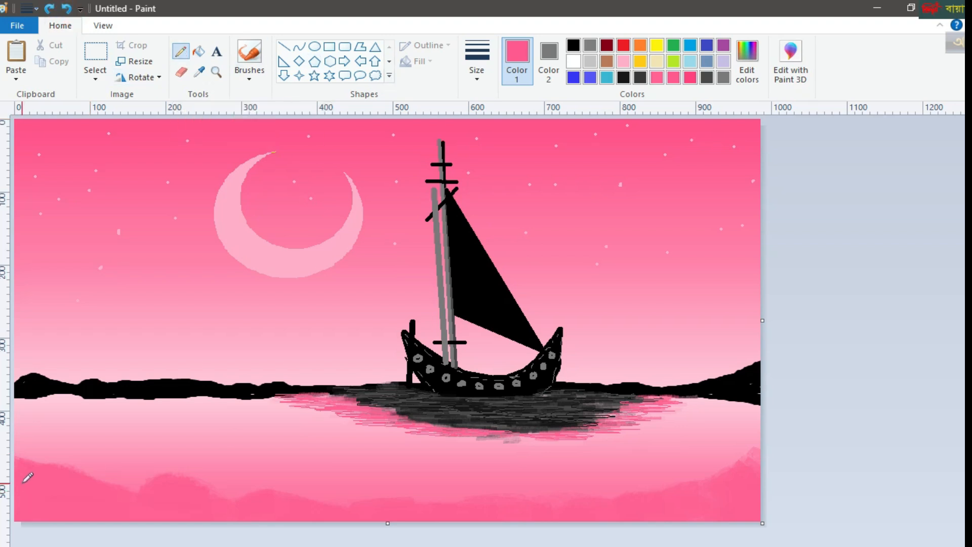
mouse_move(17, 450)
left_mouse_down()
mouse_move(40, 465)
mouse_move(43, 452)
mouse_move(50, 466)
mouse_move(66, 456)
left_mouse_up()
mouse_move(108, 482)
left_mouse_down()
mouse_move(93, 461)
mouse_move(122, 474)
left_mouse_up()
mouse_move(139, 490)
left_mouse_down()
mouse_move(127, 470)
mouse_move(144, 486)
mouse_move(159, 473)
left_mouse_up()
left_click_drag(164, 462, 182, 477)
mouse_move(155, 453)
left_mouse_down()
mouse_move(156, 493)
mouse_move(112, 461)
mouse_move(122, 485)
left_mouse_up()
mouse_move(193, 478)
left_mouse_down()
mouse_move(184, 462)
mouse_move(195, 480)
mouse_move(239, 476)
mouse_move(207, 468)
left_mouse_up()
mouse_move(264, 478)
left_mouse_down()
mouse_move(254, 492)
mouse_move(284, 468)
mouse_move(324, 491)
mouse_move(383, 481)
left_mouse_up()
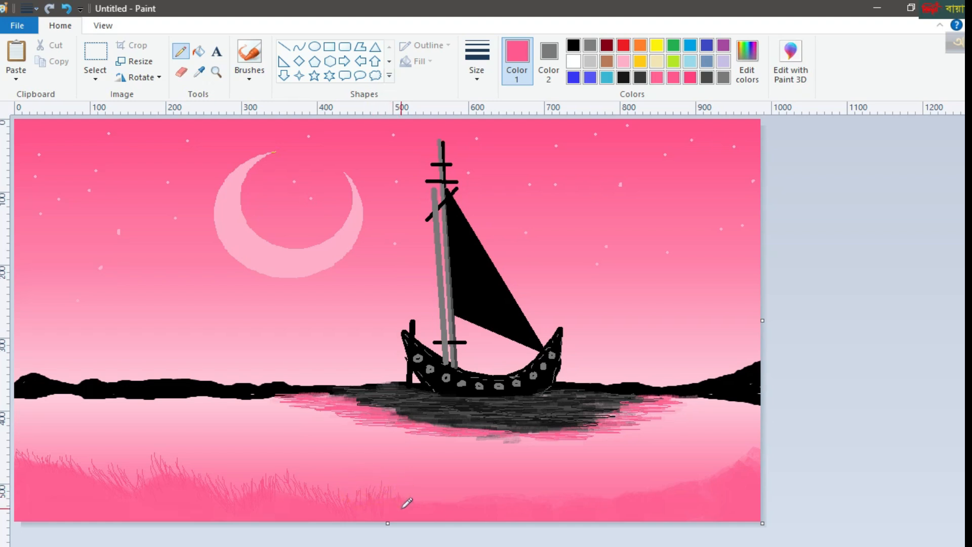
left_click_drag(456, 501, 455, 489)
mouse_move(447, 501)
left_mouse_down()
mouse_move(440, 483)
mouse_move(411, 483)
mouse_move(443, 479)
left_mouse_up()
mouse_move(470, 501)
left_mouse_down()
mouse_move(466, 488)
mouse_move(535, 490)
left_mouse_up()
mouse_move(602, 501)
left_mouse_down()
mouse_move(596, 486)
mouse_move(665, 490)
mouse_move(717, 472)
left_mouse_up()
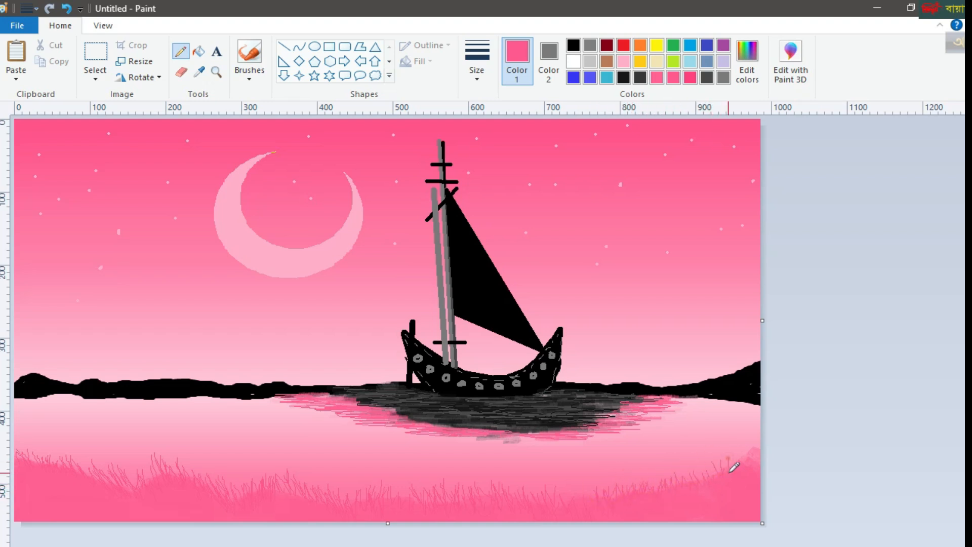